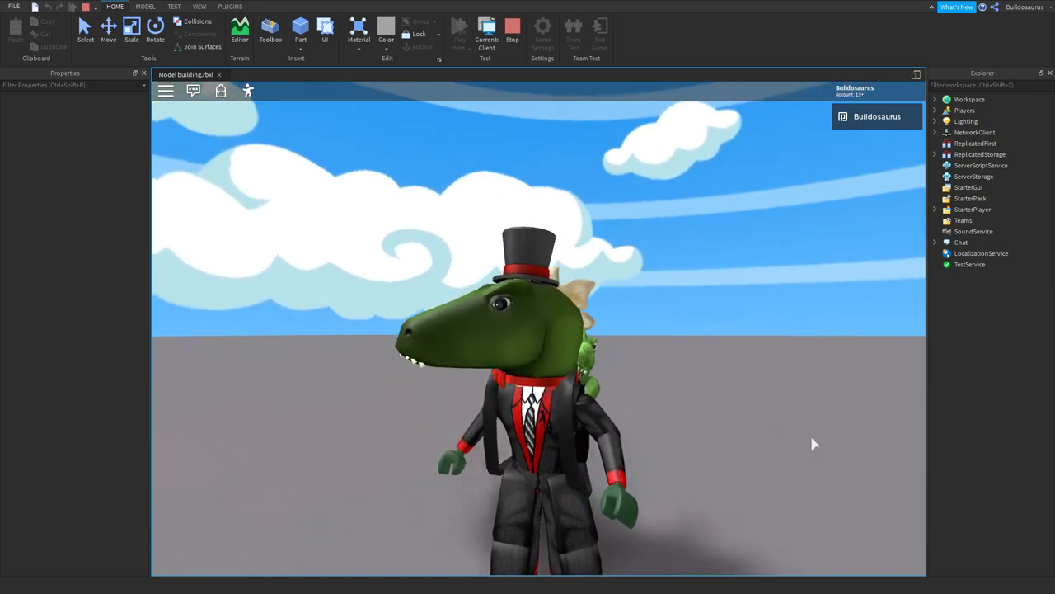
# Step: Walk the avatar across the baseplate in the running play test to view the "Shirt & Pants for sale!" mannequin stand
pyautogui.moveTo(646, 346); pyautogui.dragTo(644, 348, button='right')
pyautogui.scroll(-3, 644, 346)
pyautogui.press('w')
pyautogui.press('d')
pyautogui.press('s')
pyautogui.press('d')
pyautogui.press('s')
pyautogui.press('d')
pyautogui.press('s')
pyautogui.press('d')
pyautogui.press('s')
pyautogui.moveTo(676, 307); pyautogui.dragTo(676, 307, button='right')
pyautogui.press('w')
pyautogui.press('d')
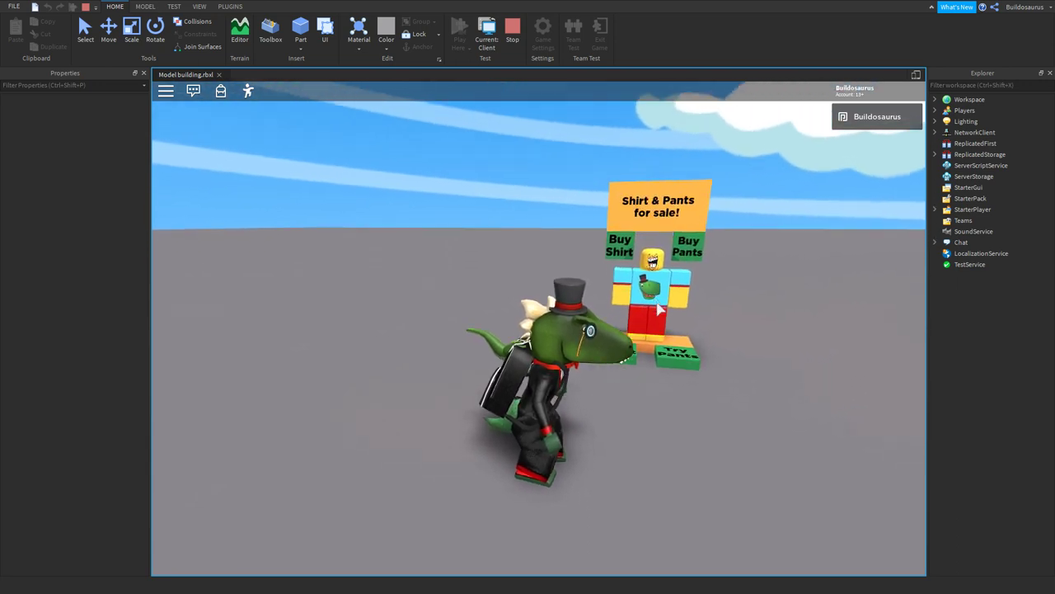
pyautogui.press('s')
pyautogui.moveTo(658, 309); pyautogui.dragTo(656, 300, button='right')
pyautogui.scroll(2, 658, 310)
pyautogui.scroll(2, 658, 310)
pyautogui.scroll(-2, 658, 309)
pyautogui.scroll(2, 658, 309)
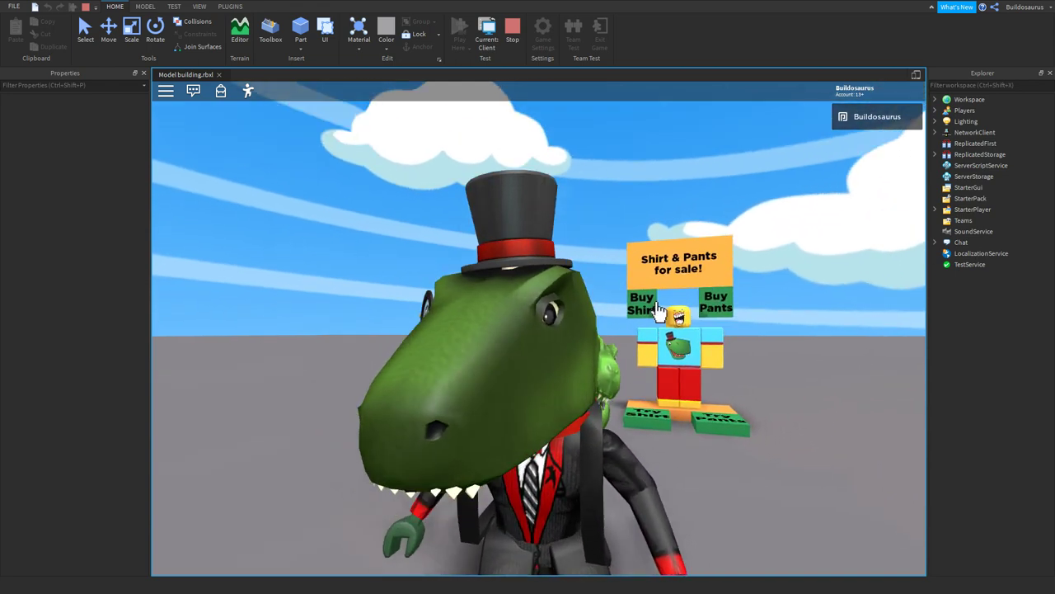
pyautogui.scroll(1, 658, 309)
pyautogui.scroll(-2, 657, 310)
pyautogui.scroll(-2, 658, 305)
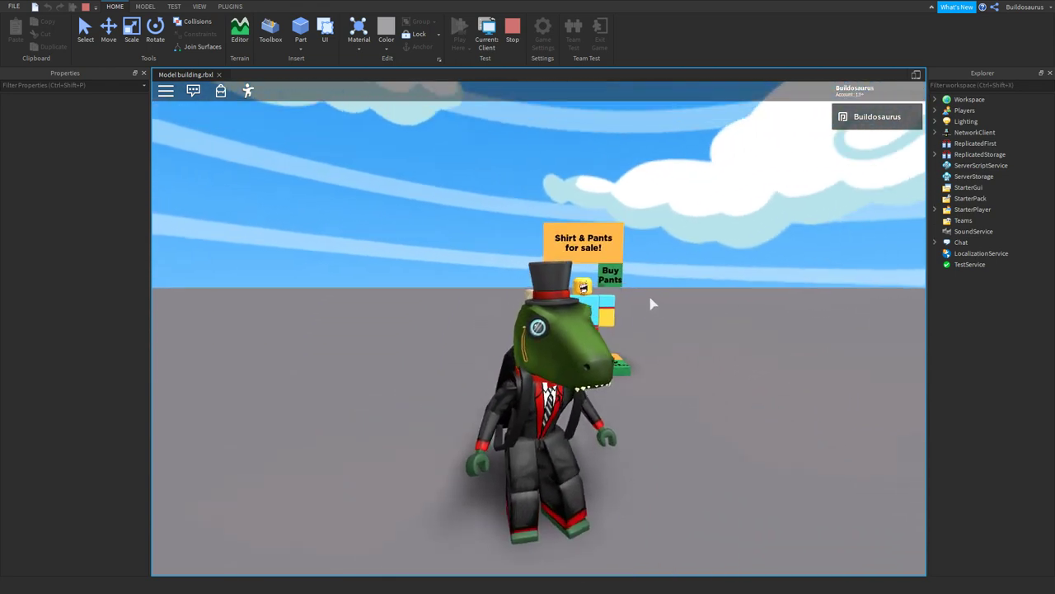
pyautogui.press('a')
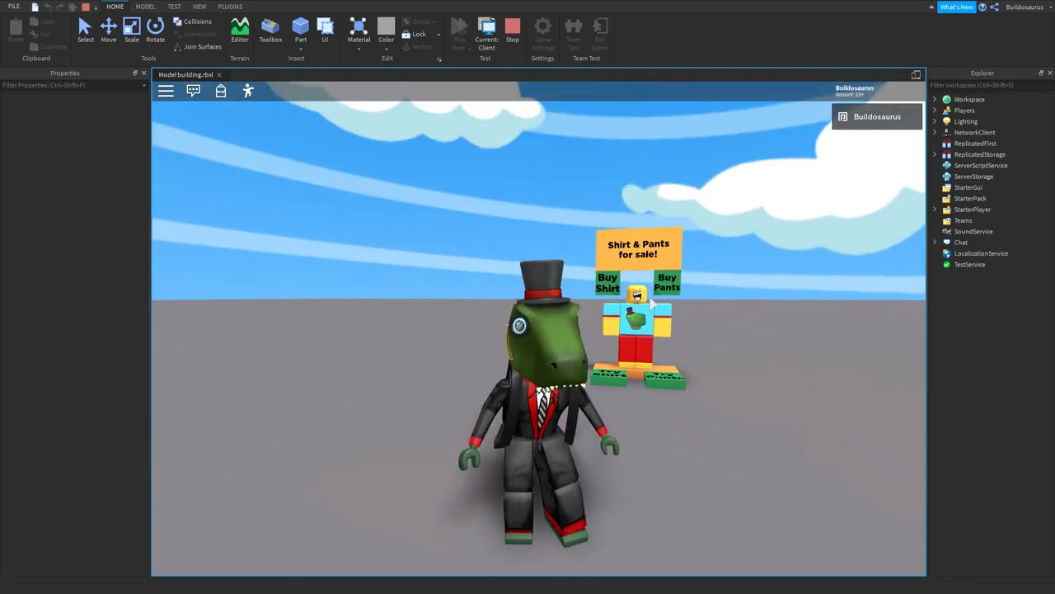
pyautogui.scroll(3, 652, 304)
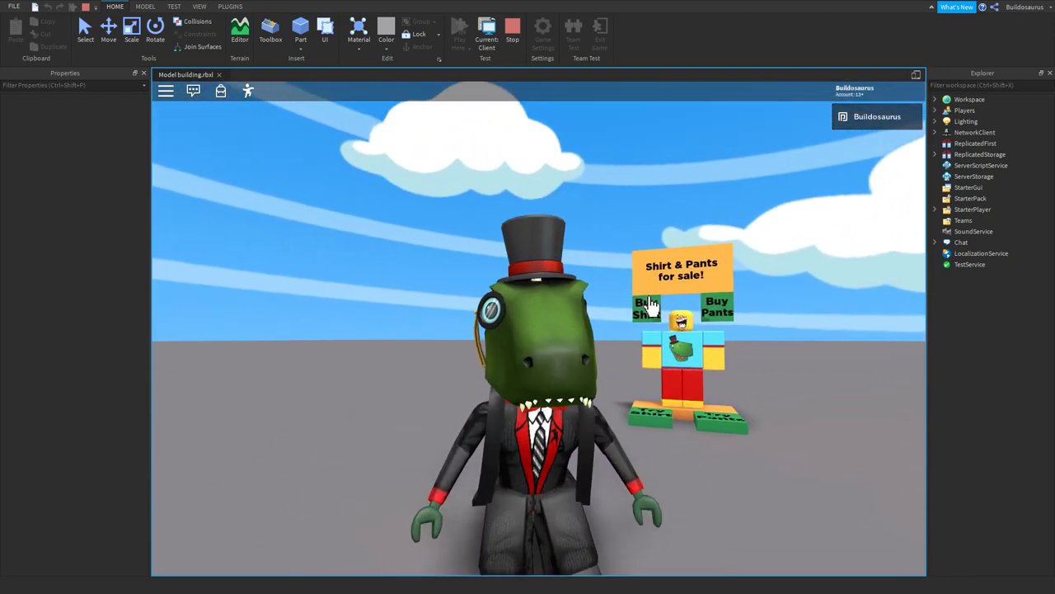
# Step: Walk the avatar over the Try Shirt and Try Pants pads to try on the mannequin's outfit
pyautogui.moveTo(648, 301); pyautogui.dragTo(650, 298, button='right')
pyautogui.scroll(-4, 649, 298)
pyautogui.press('w')
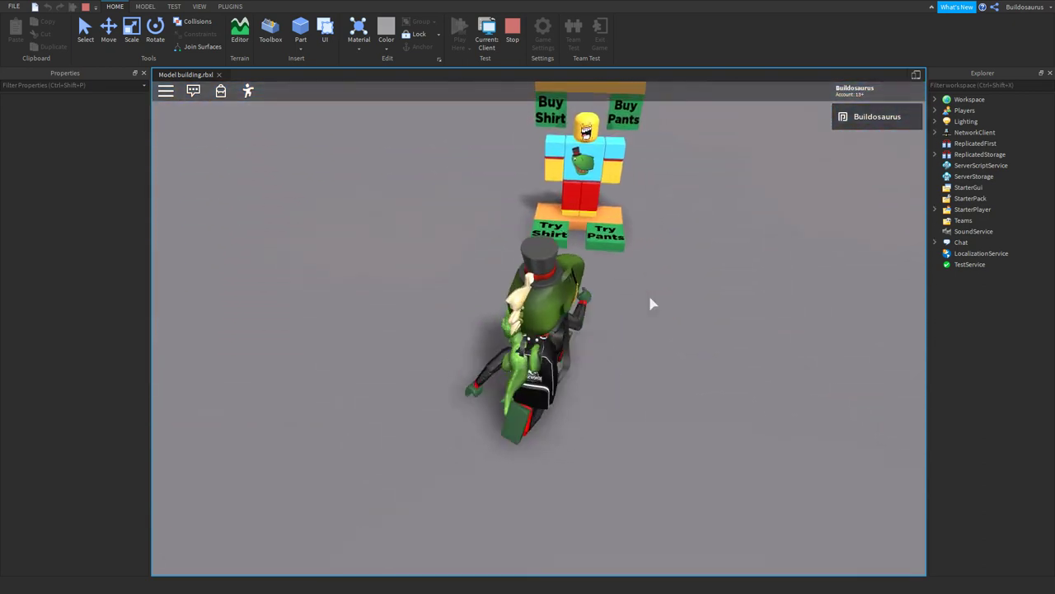
pyautogui.press('w')
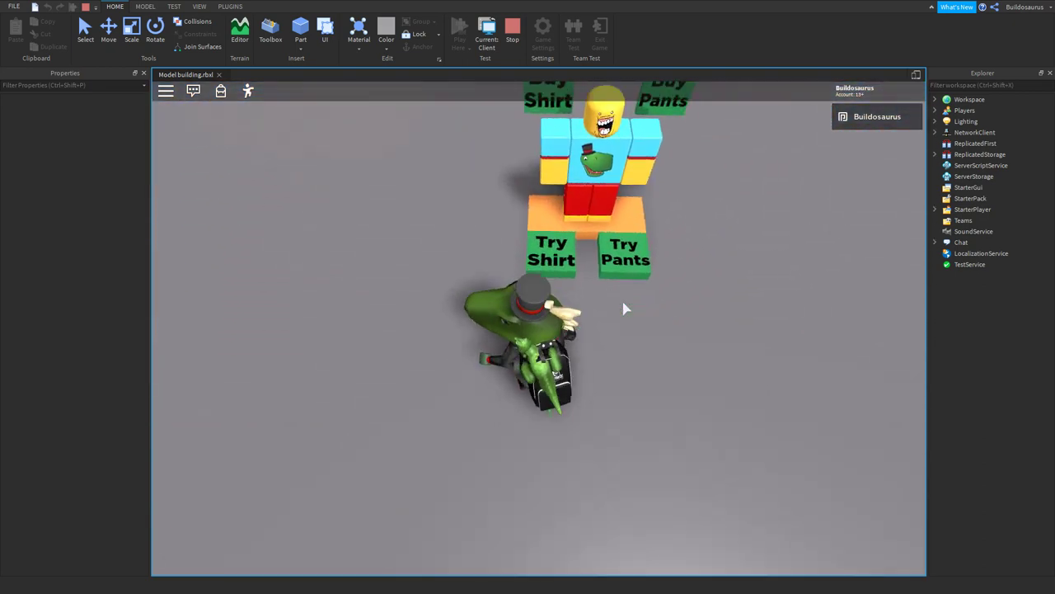
pyautogui.press('w')
pyautogui.press('s')
pyautogui.moveTo(625, 308); pyautogui.dragTo(624, 301, button='right')
pyautogui.press('w')
pyautogui.press('s')
pyautogui.press('d')
pyautogui.press('w')
pyautogui.press('a')
pyautogui.press('w')
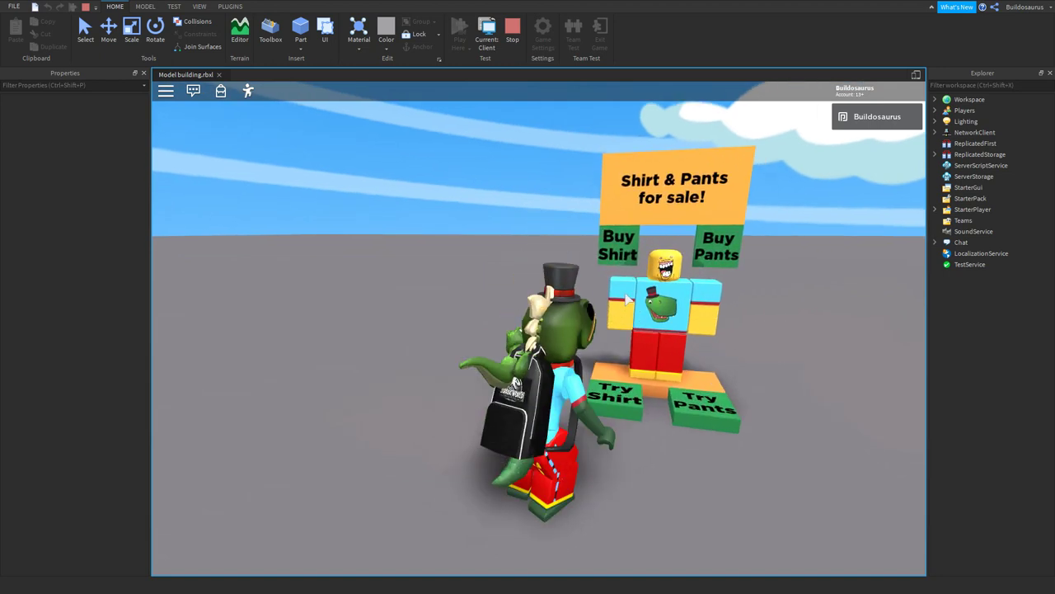
# Step: Test the stand's Buy Shirt and Buy Pants buttons, dismissing the purchase dialog each brings up
pyautogui.press('s')
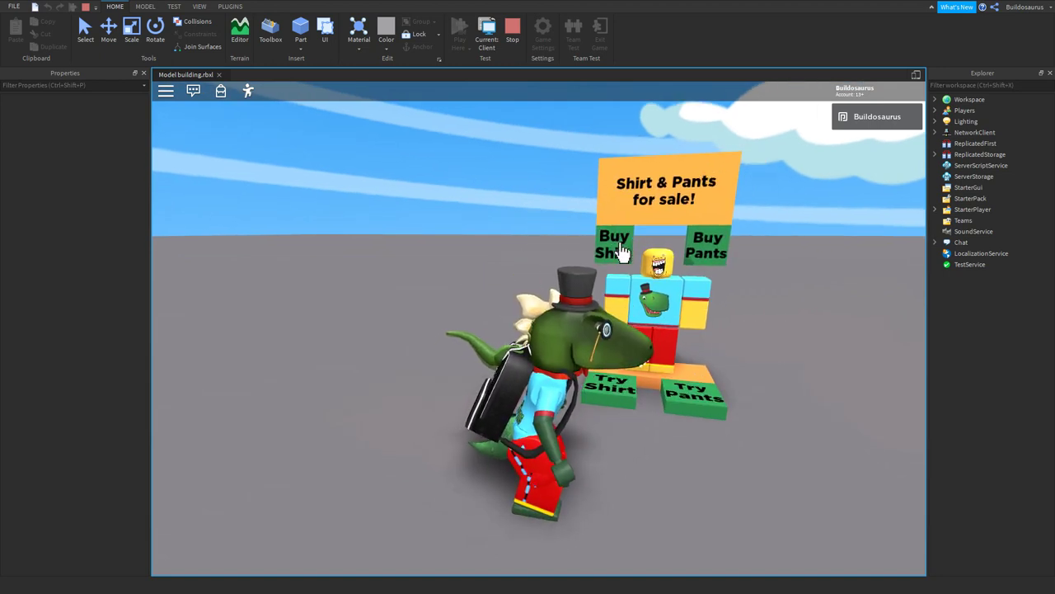
pyautogui.click(622, 252)
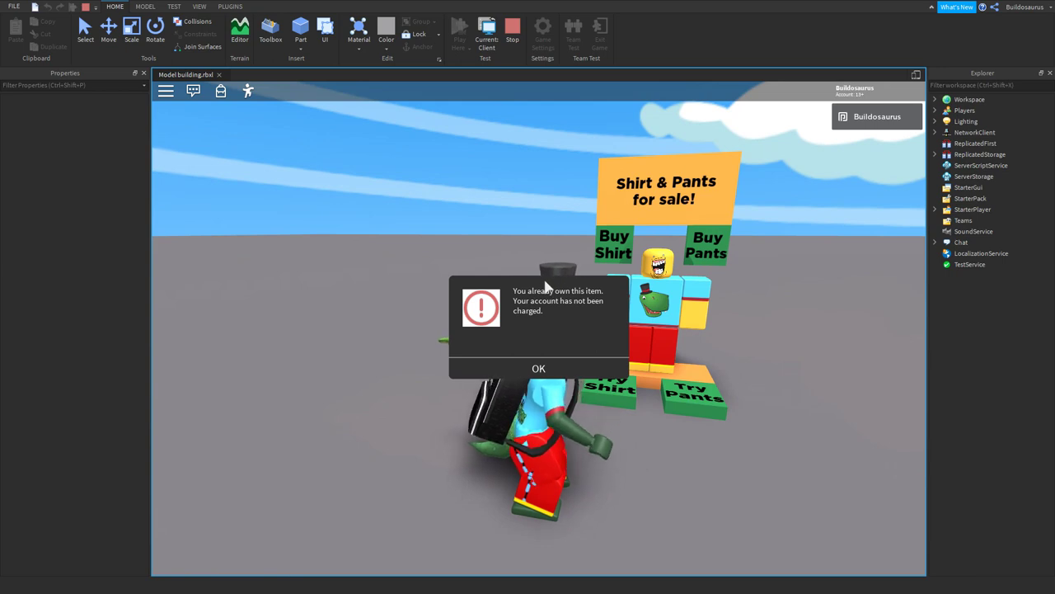
pyautogui.click(556, 375)
pyautogui.moveTo(559, 367); pyautogui.dragTo(559, 346, button='right')
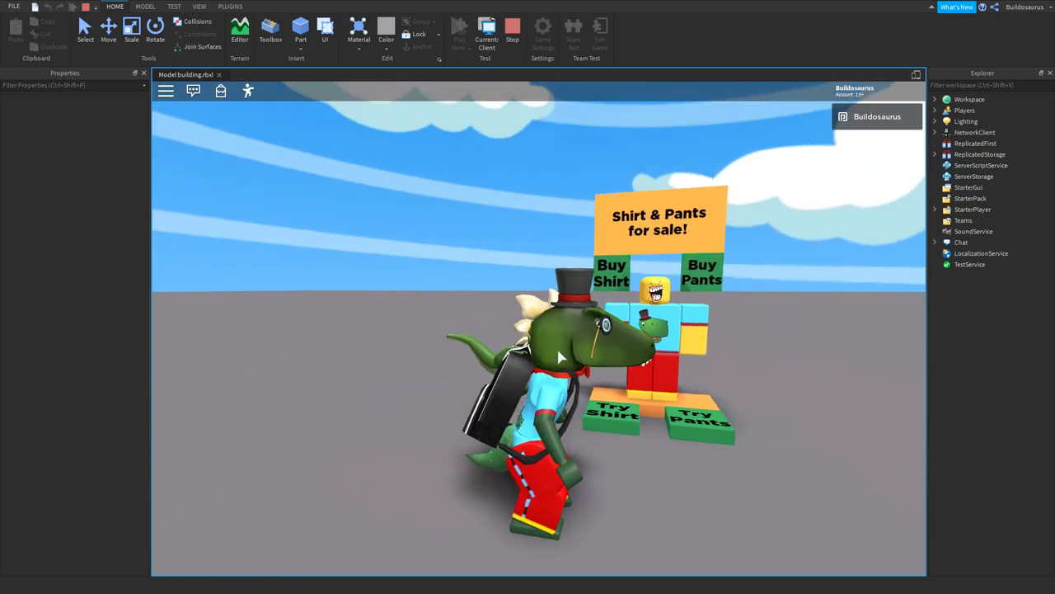
pyautogui.press('d')
pyautogui.click(672, 275)
pyautogui.click(538, 368)
pyautogui.press('s')
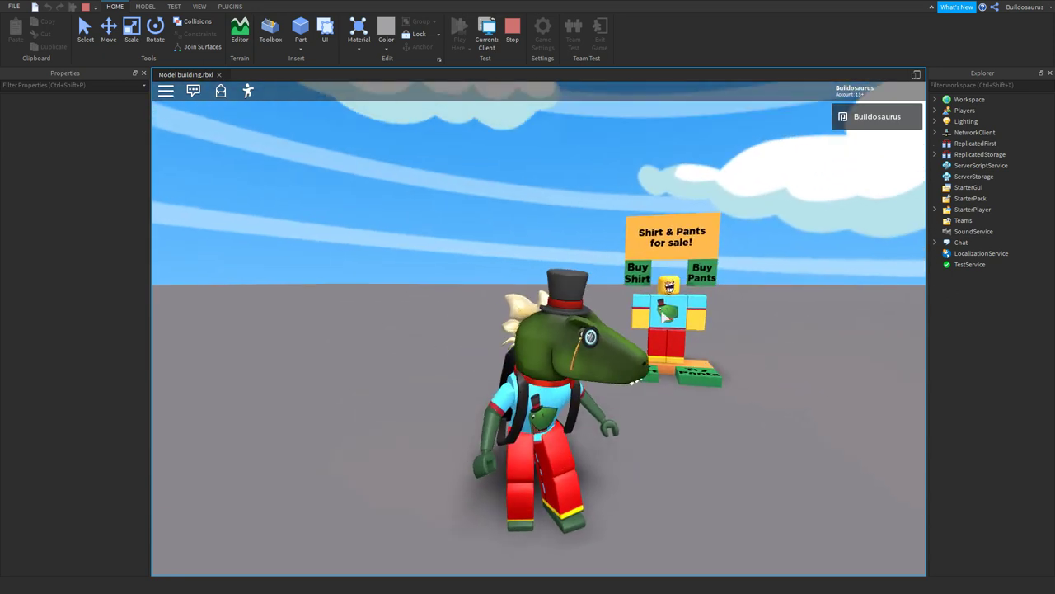
pyautogui.press('a')
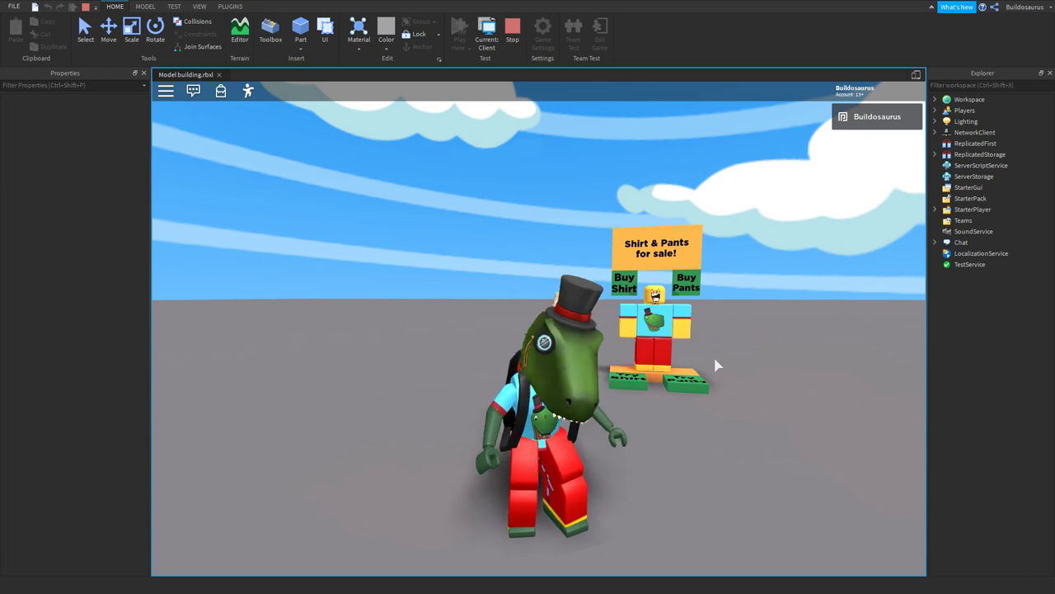
# Step: Stop the play test to return to editing the place
pyautogui.click(512, 27)
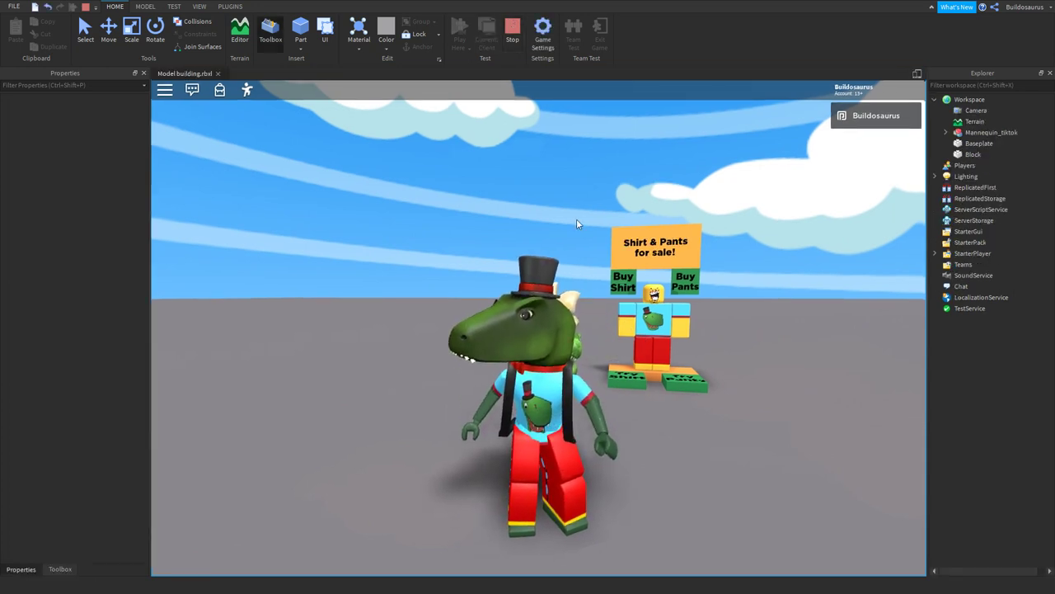
pyautogui.moveTo(616, 307); pyautogui.dragTo(615, 298, button='right')
pyautogui.scroll(3, 615, 298)
pyautogui.scroll(-3, 616, 299)
pyautogui.scroll(3, 624, 309)
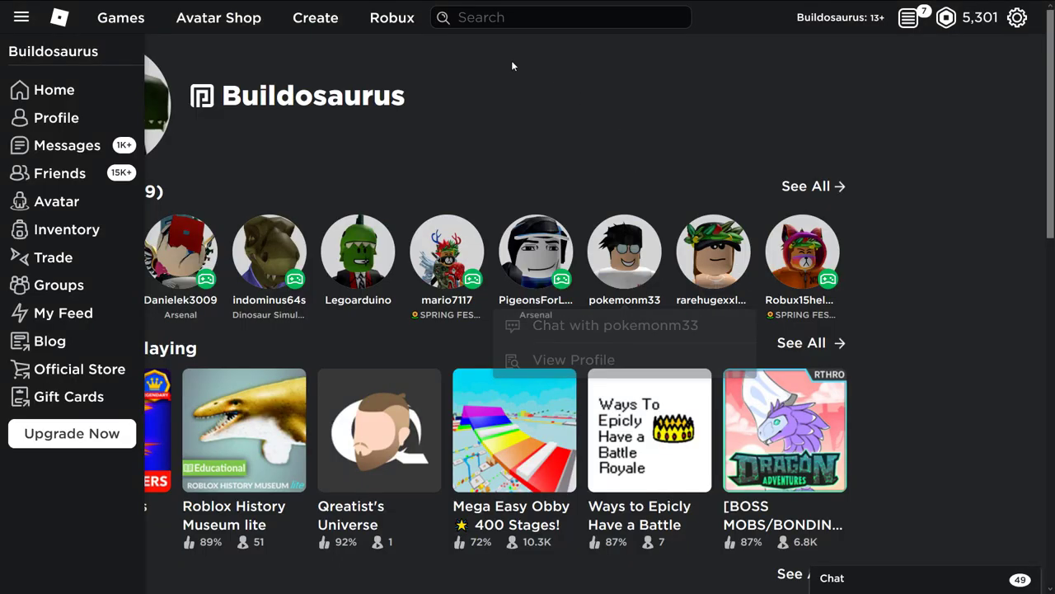
# Step: On the Roblox website, browse the Avatar Shop's Shirts category and open the "CHEAPER EVIL HOODIE" item page
pyautogui.click(191, 24)
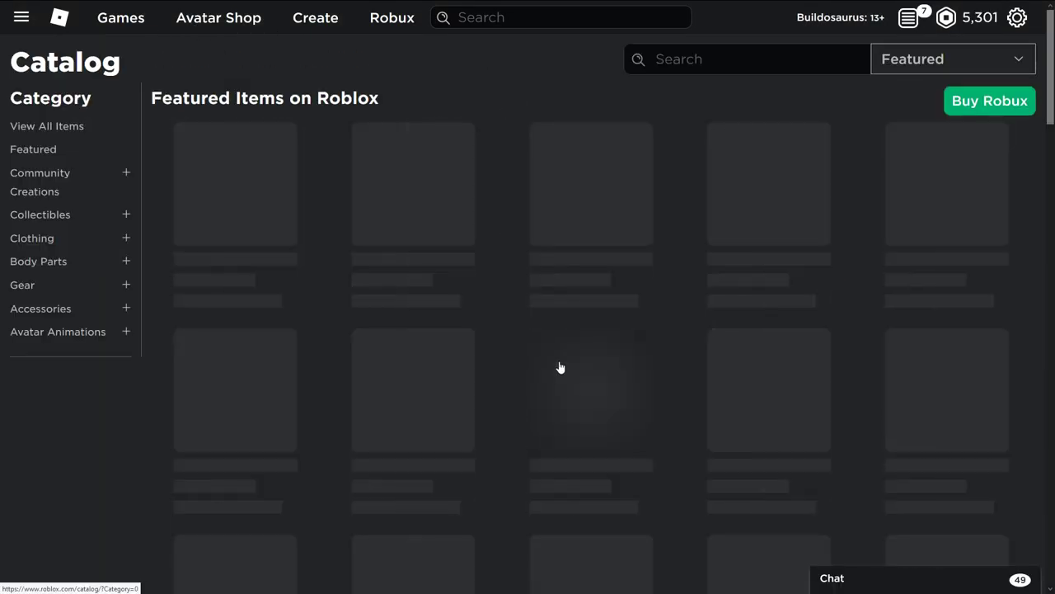
pyautogui.scroll(-3, 569, 362)
pyautogui.scroll(-15, 579, 356)
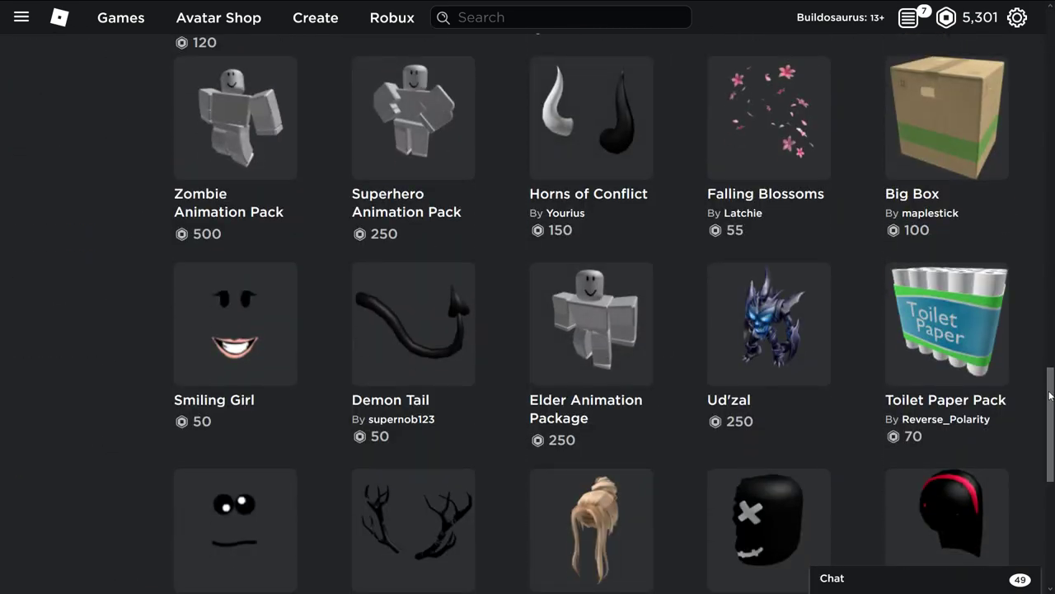
pyautogui.scroll(15, 1052, 396)
pyautogui.click(40, 482)
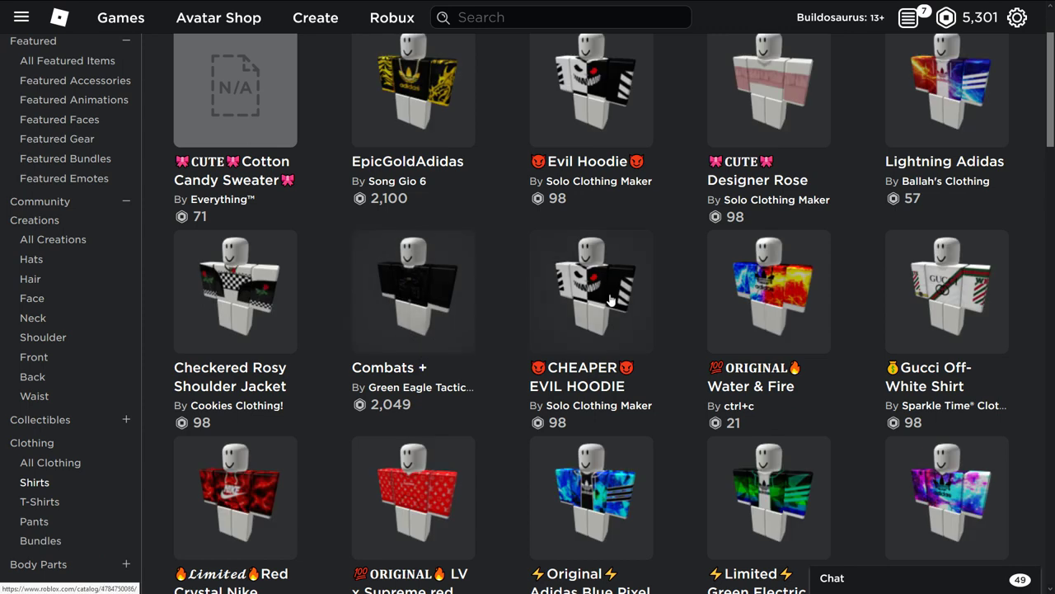
pyautogui.click(610, 301)
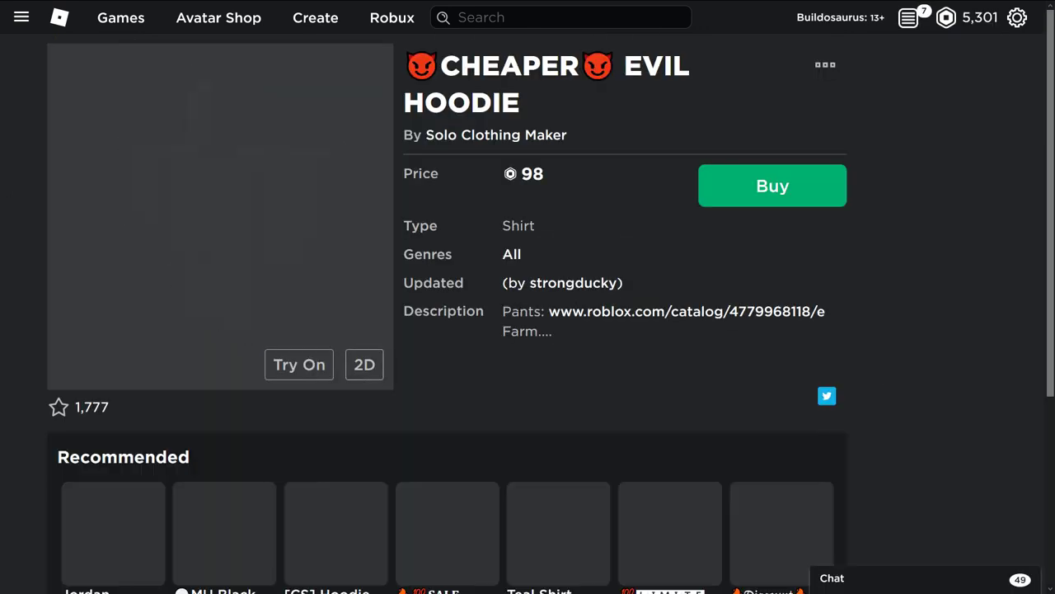
pyautogui.moveTo(212, 5)
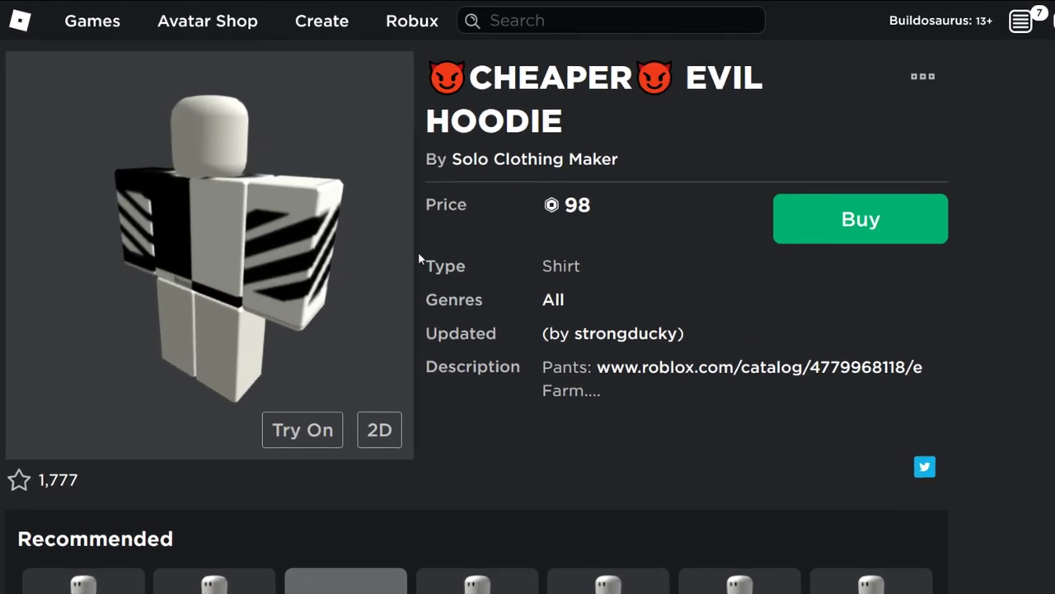
pyautogui.moveTo(307, 4)
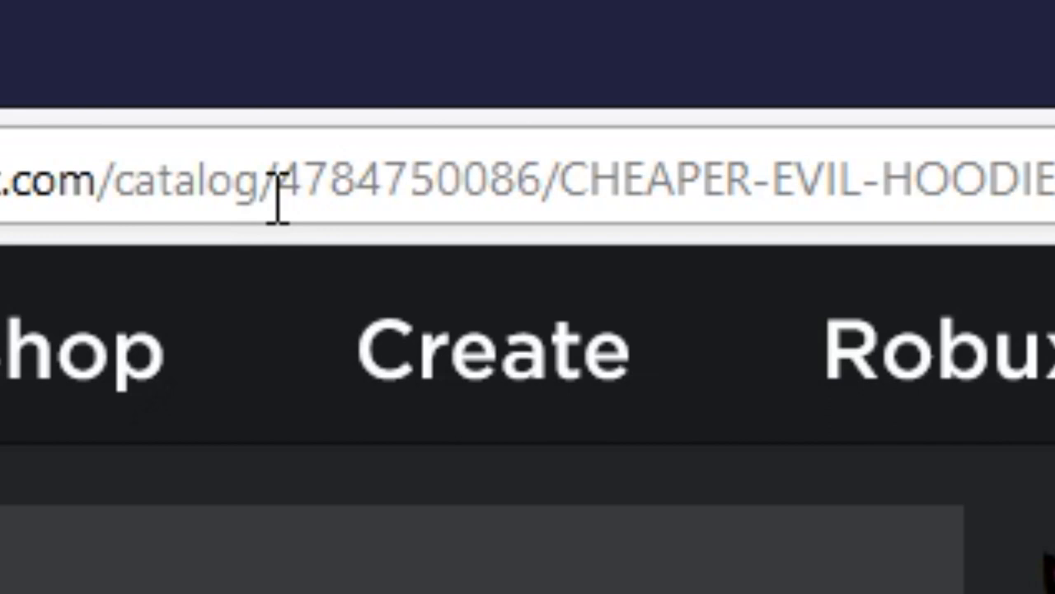
pyautogui.moveTo(278, 198); pyautogui.dragTo(551, 214)
pyautogui.hotkey('ctrl', 'c')
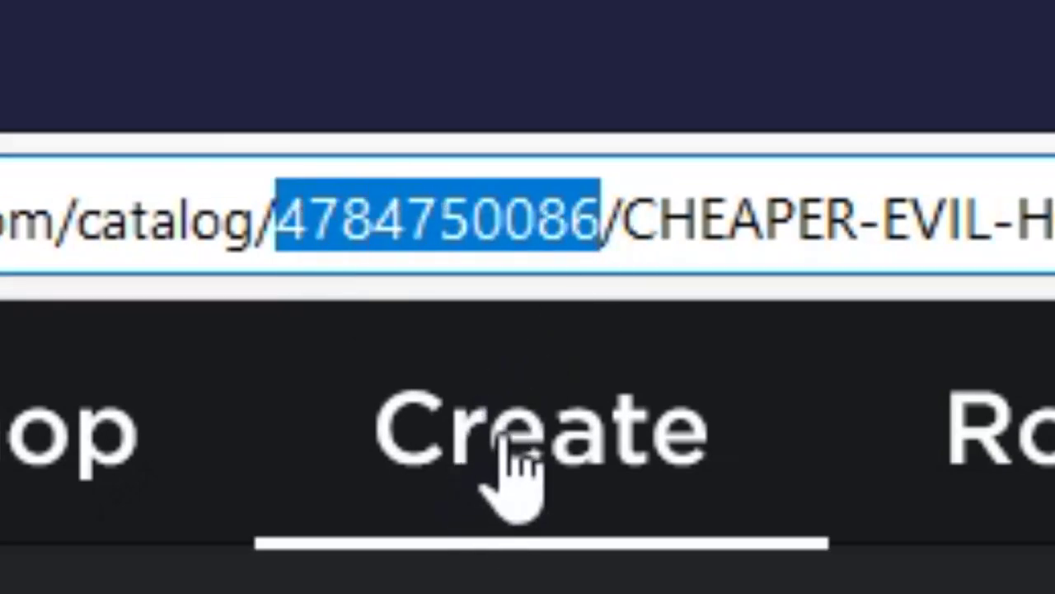
pyautogui.press('BackSpace')
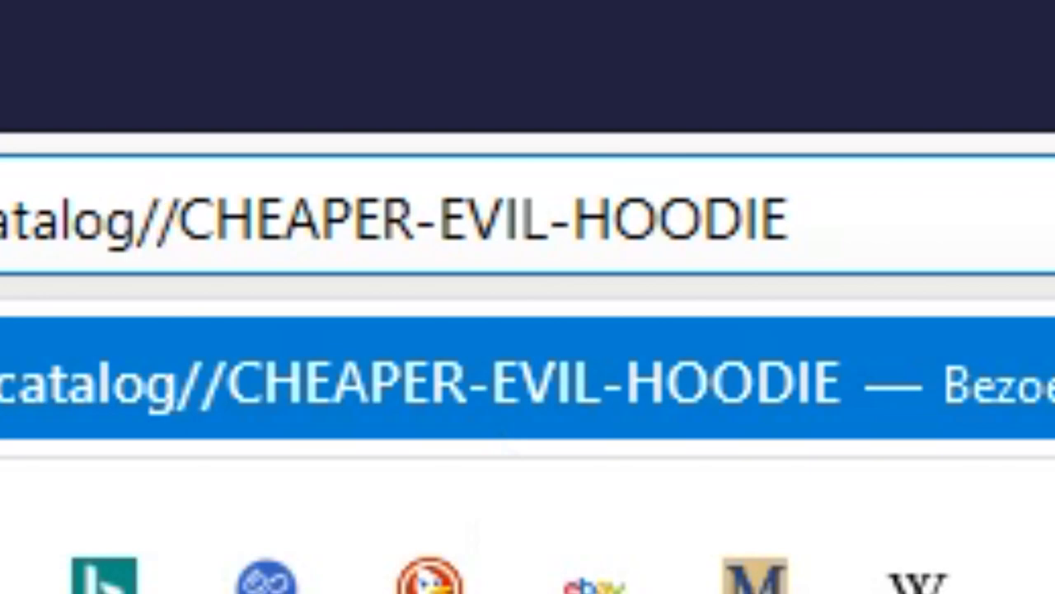
pyautogui.press('Return')
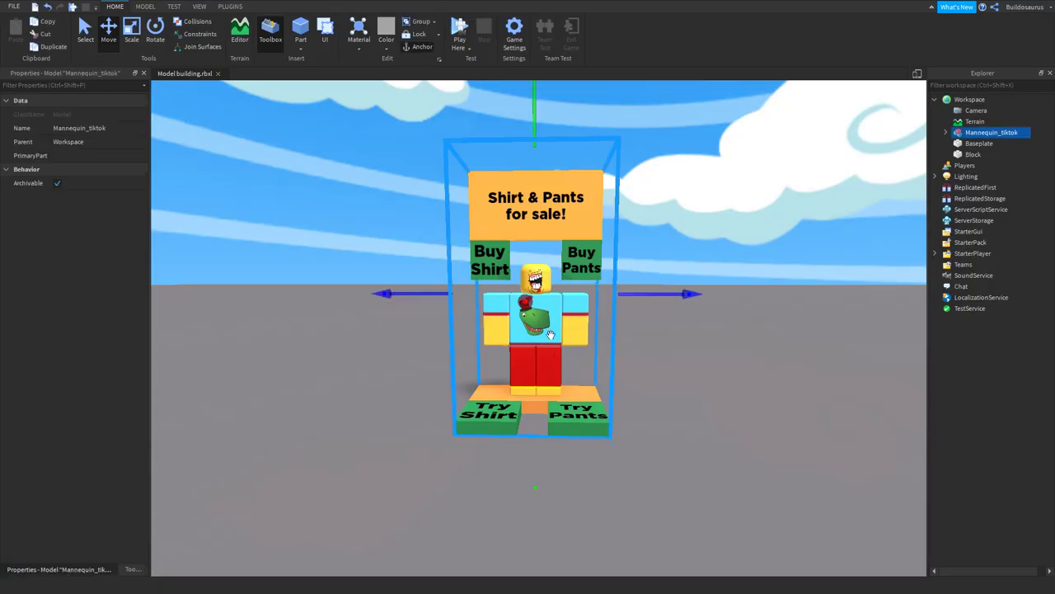
pyautogui.moveTo(686, 343); pyautogui.dragTo(689, 335, button='right')
pyautogui.click(946, 133)
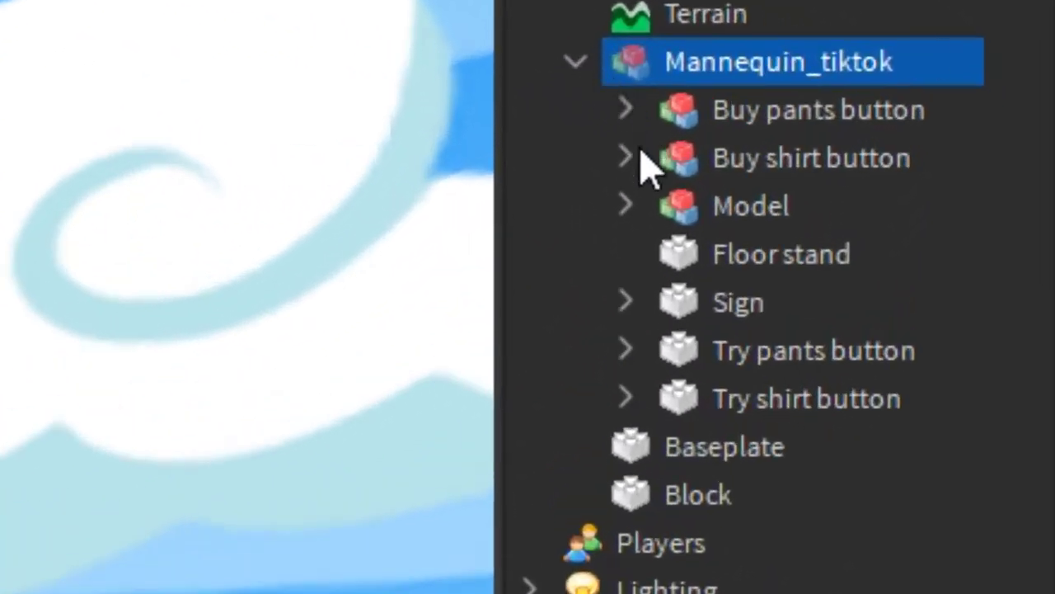
pyautogui.click(745, 156)
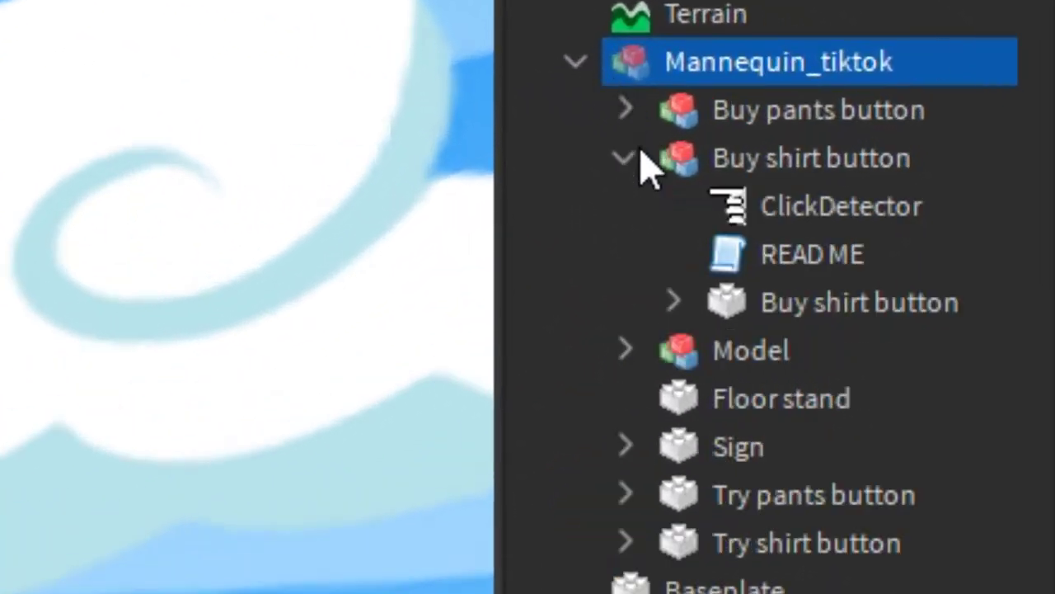
pyautogui.doubleClick(796, 262)
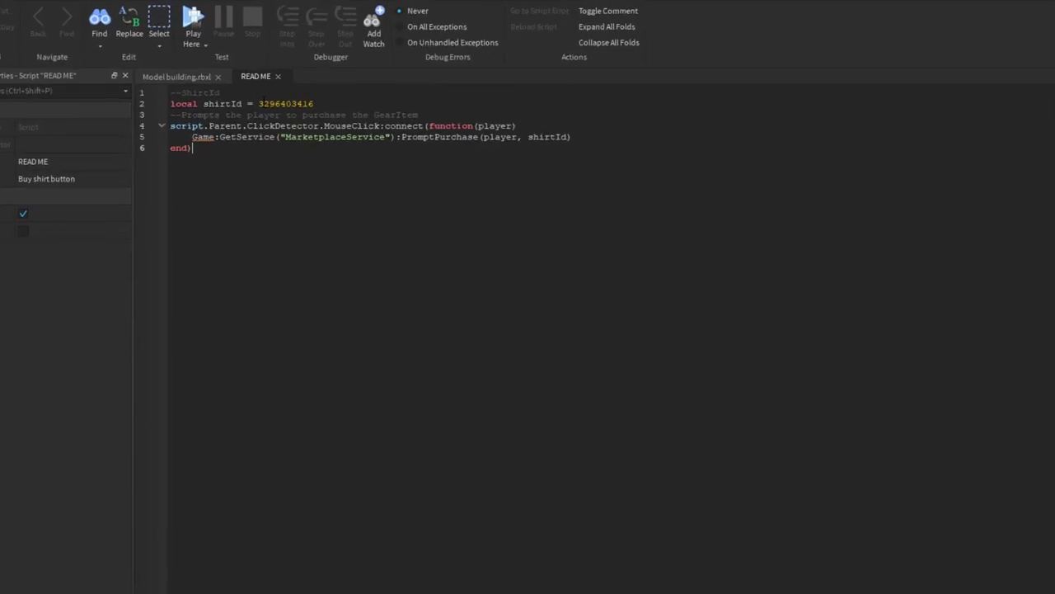
pyautogui.moveTo(250, 95); pyautogui.dragTo(295, 95)
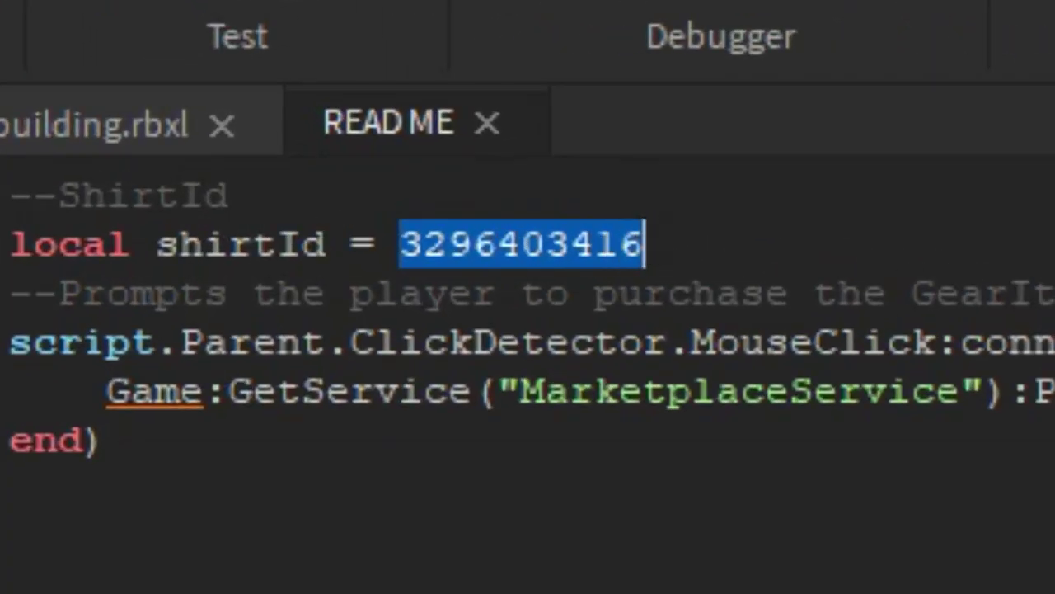
pyautogui.hotkey('ctrl', 'v')
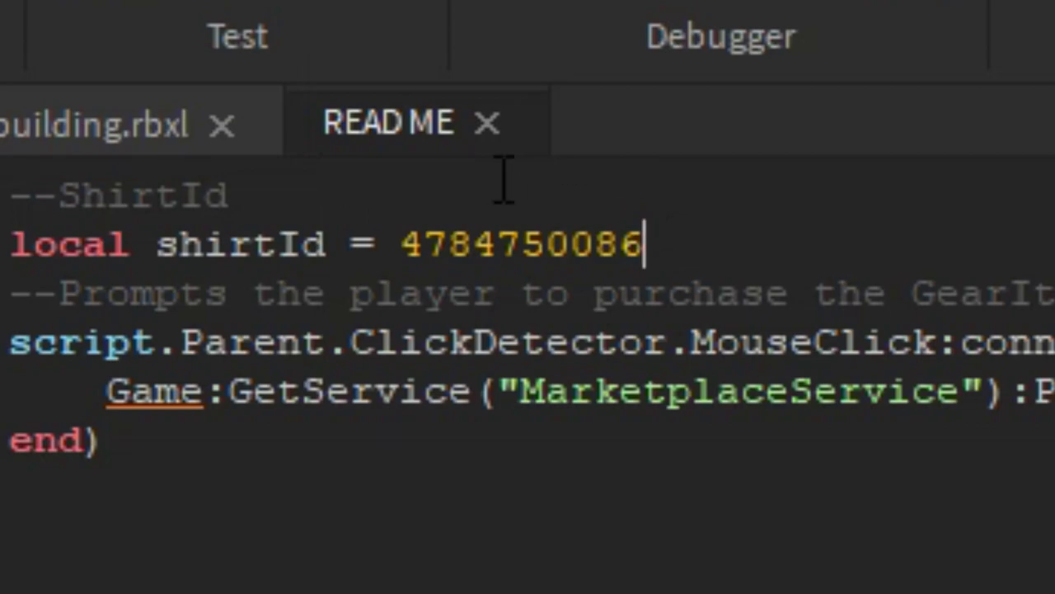
pyautogui.click(487, 122)
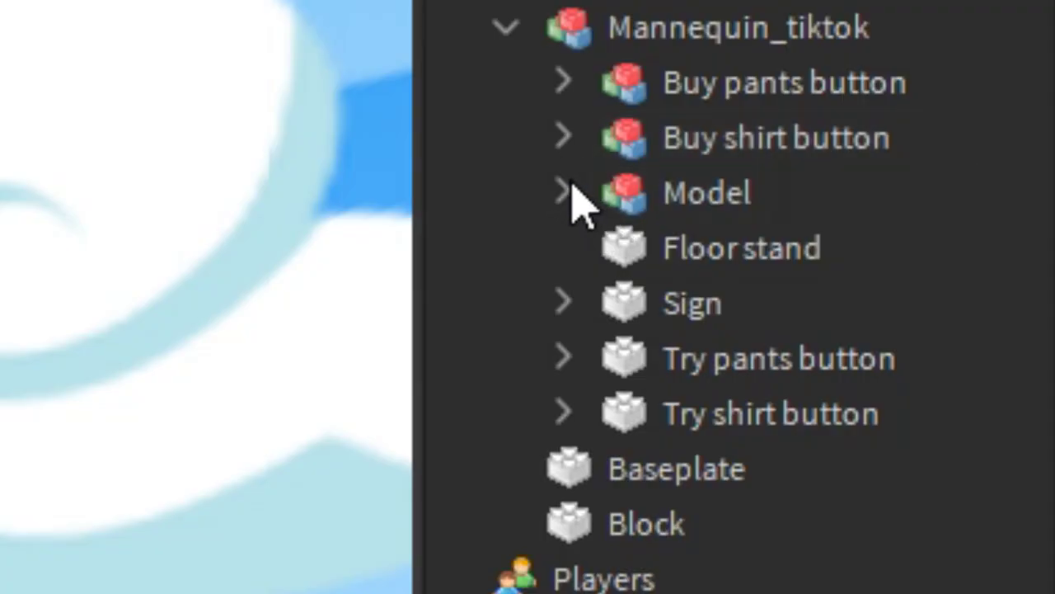
pyautogui.click(565, 192)
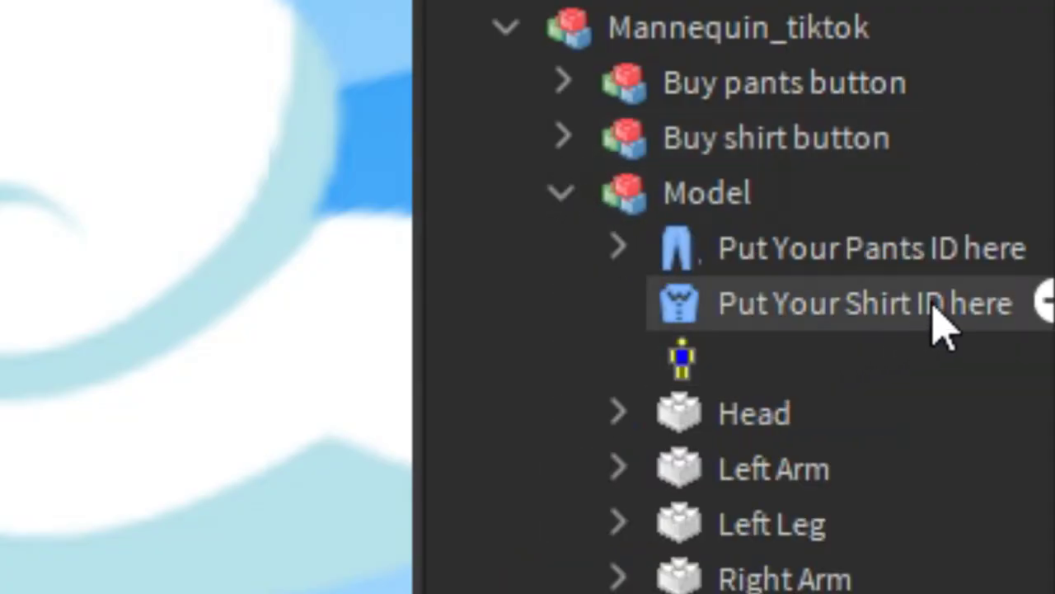
pyautogui.click(879, 317)
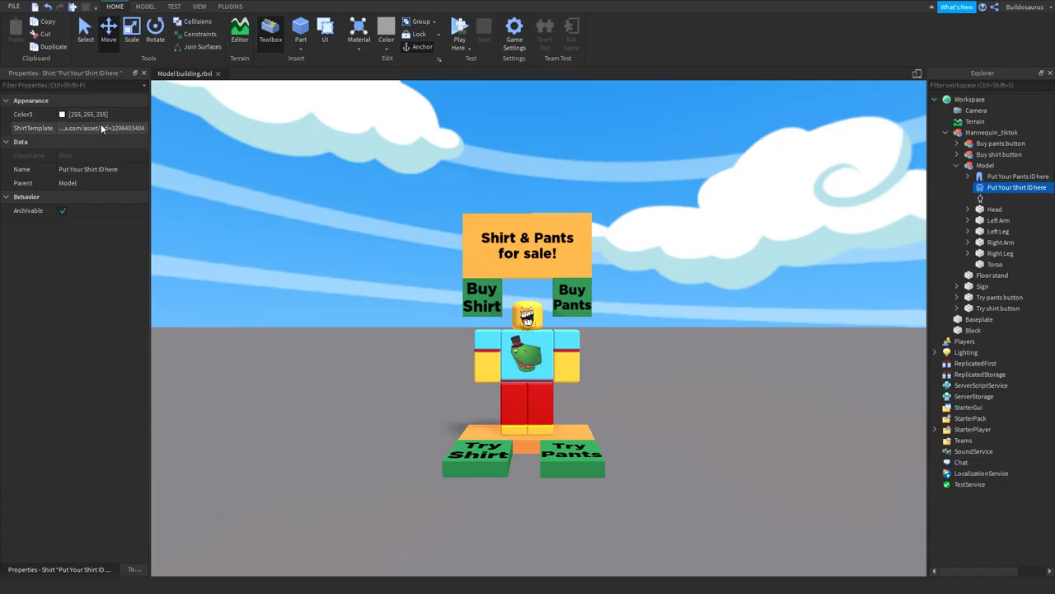
pyautogui.click(101, 128)
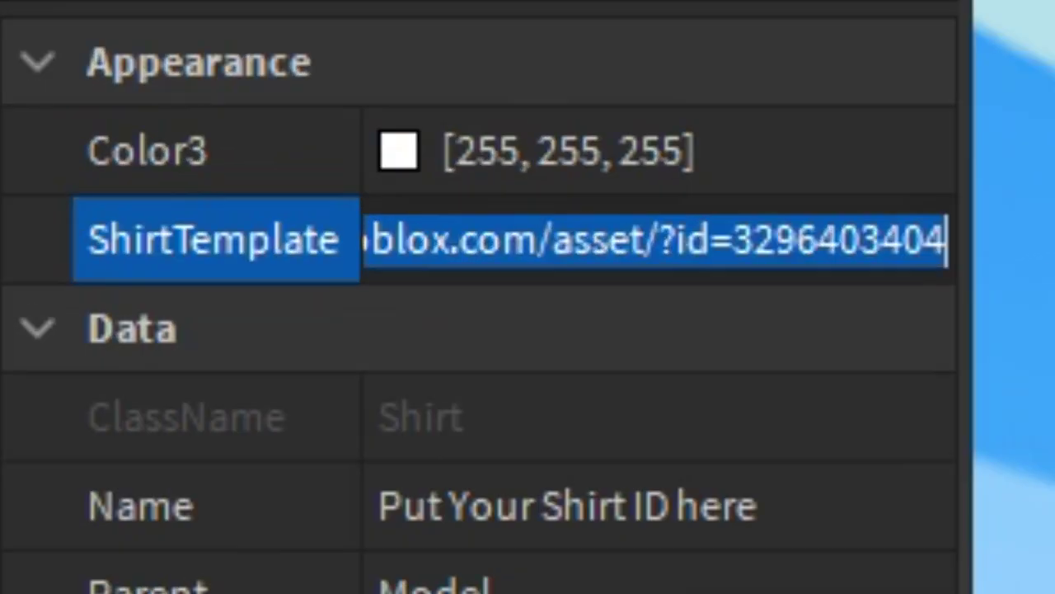
pyautogui.hotkey('ctrl', 'v')
pyautogui.press('Return')
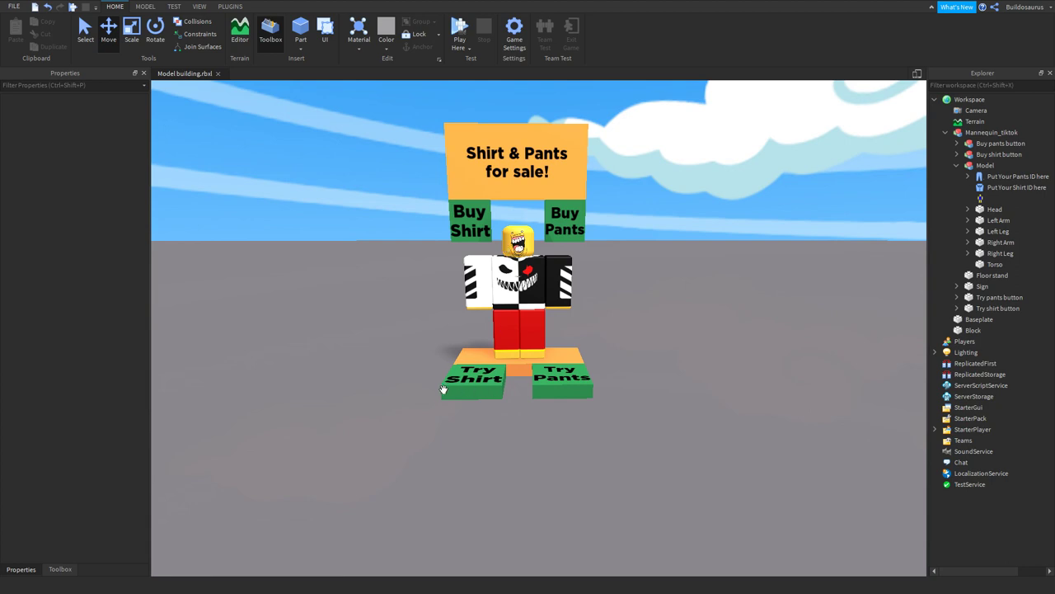
pyautogui.scroll(3, 444, 389)
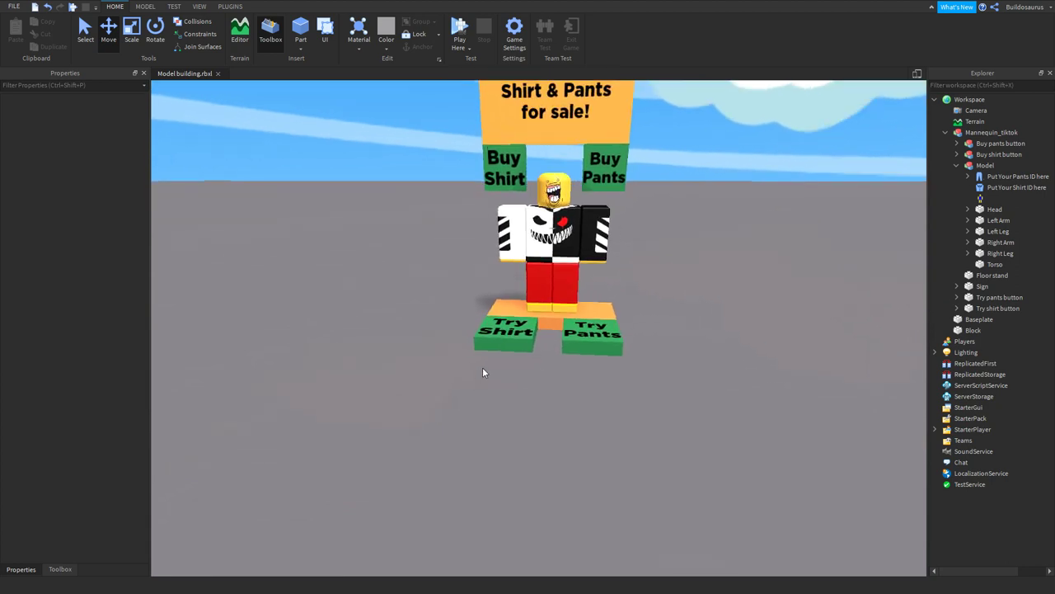
# Step: Start a playtest and walk the avatar onto the mannequin's Try Shirt pad to try on the hoodie
pyautogui.moveTo(483, 367); pyautogui.dragTo(485, 362, button='right')
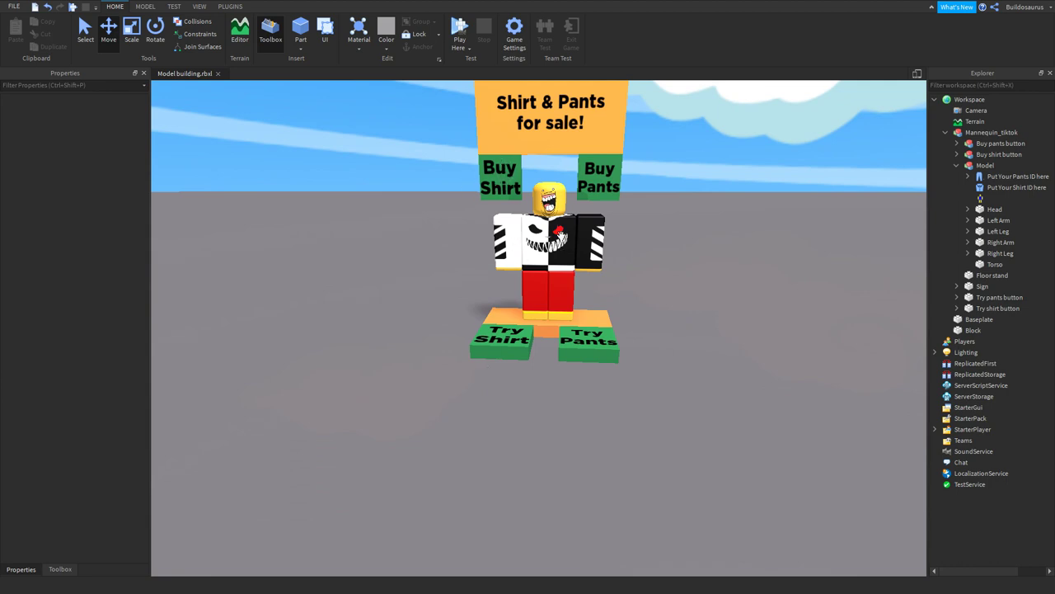
pyautogui.moveTo(423, 272); pyautogui.dragTo(423, 275, button='right')
pyautogui.scroll(-5, 458, 265)
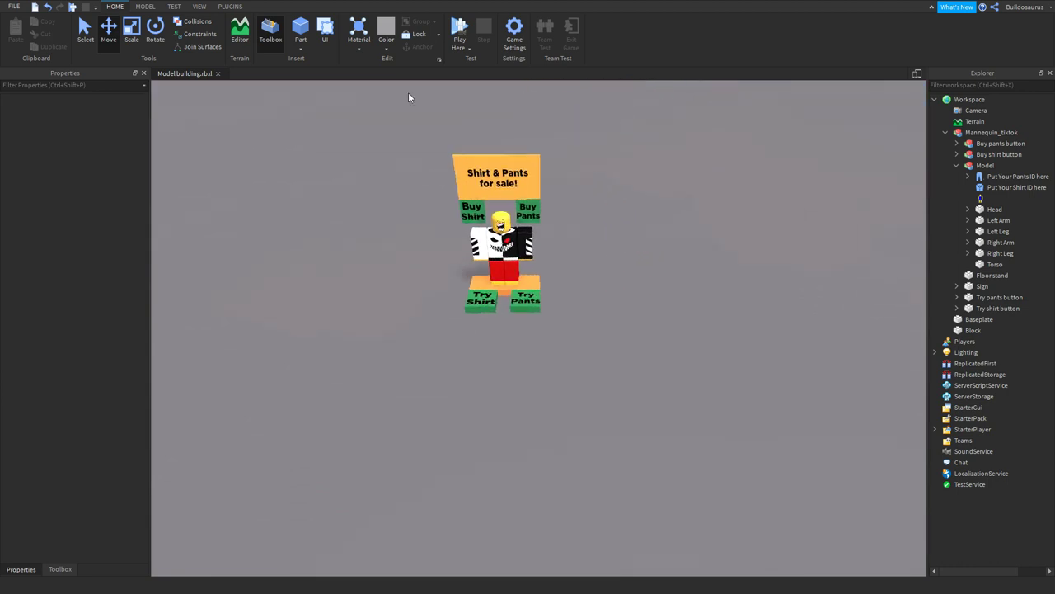
pyautogui.click(462, 30)
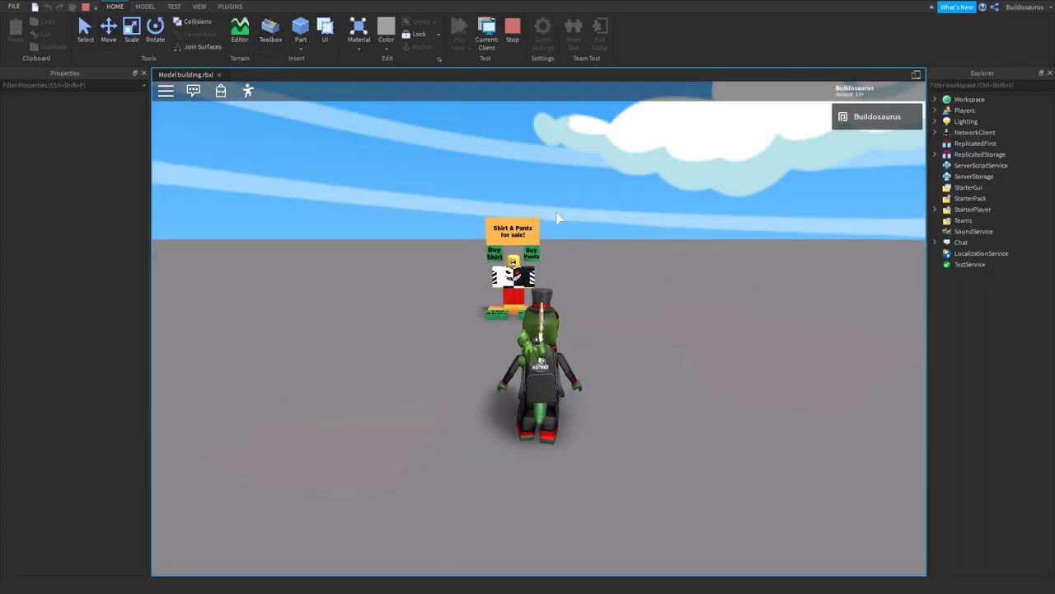
pyautogui.press('w')
pyautogui.moveTo(578, 226); pyautogui.dragTo(578, 229, button='right')
pyautogui.press('s')
pyautogui.scroll(3, 578, 229)
pyautogui.scroll(2, 578, 228)
pyautogui.scroll(-4, 578, 229)
pyautogui.press('d')
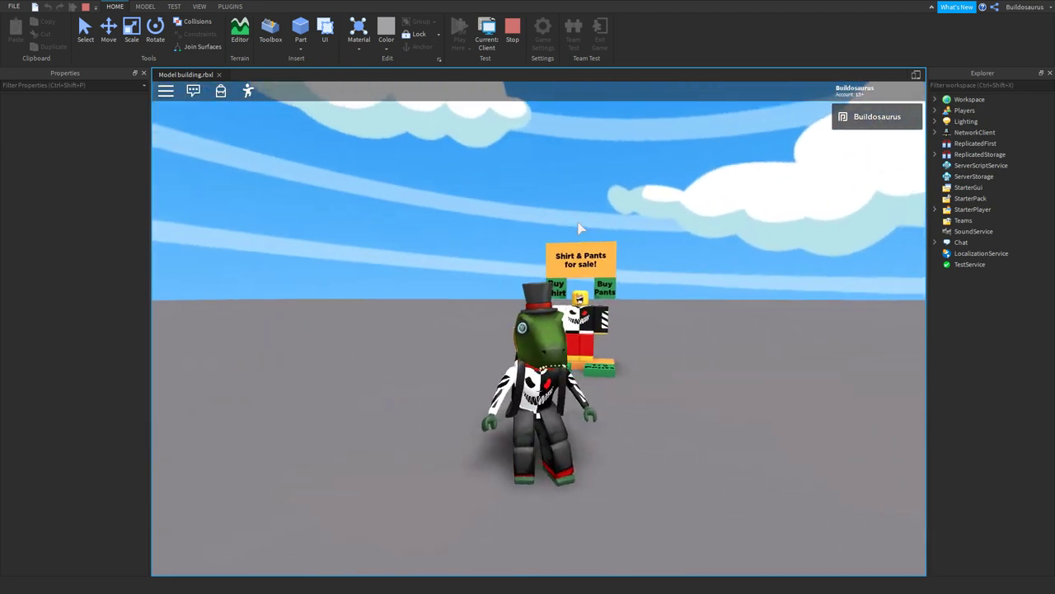
# Step: Walk back to the mannequin and test its Buy Shirt button by completing the test purchase of the hoodie
pyautogui.press('w')
pyautogui.press('w')
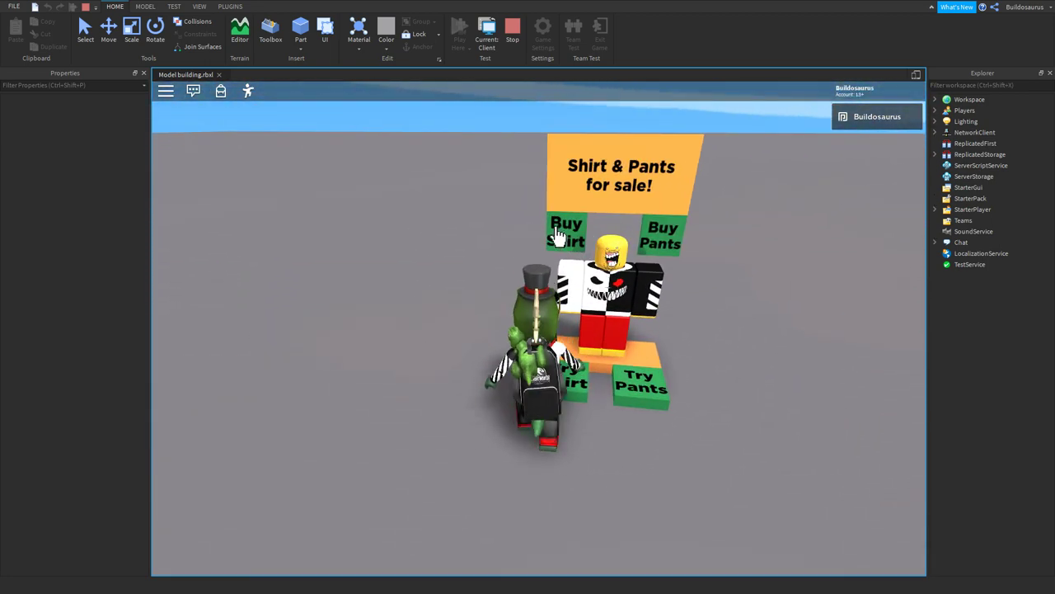
pyautogui.click(557, 237)
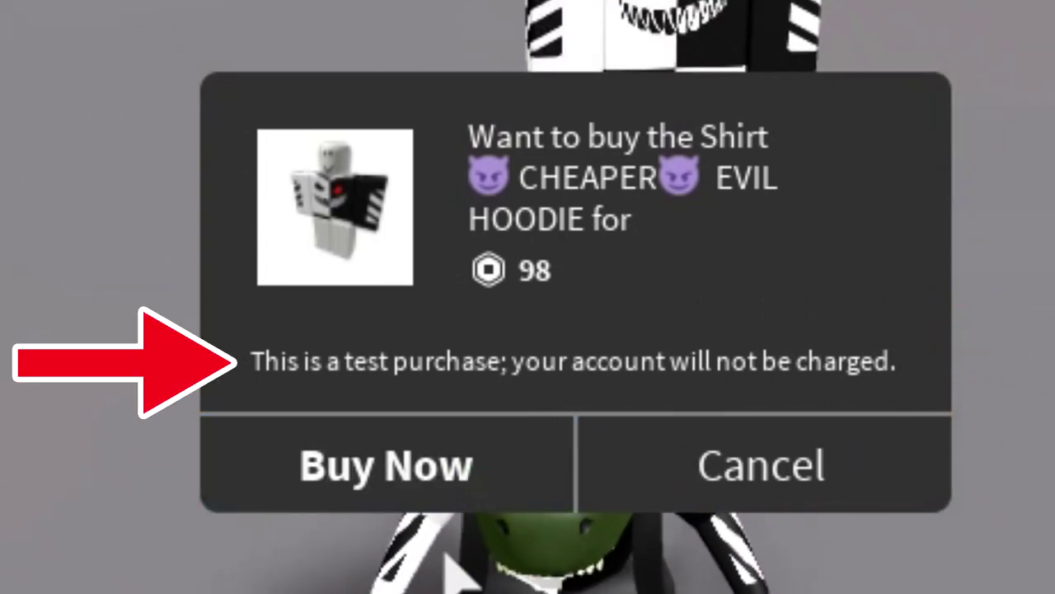
pyautogui.click(349, 459)
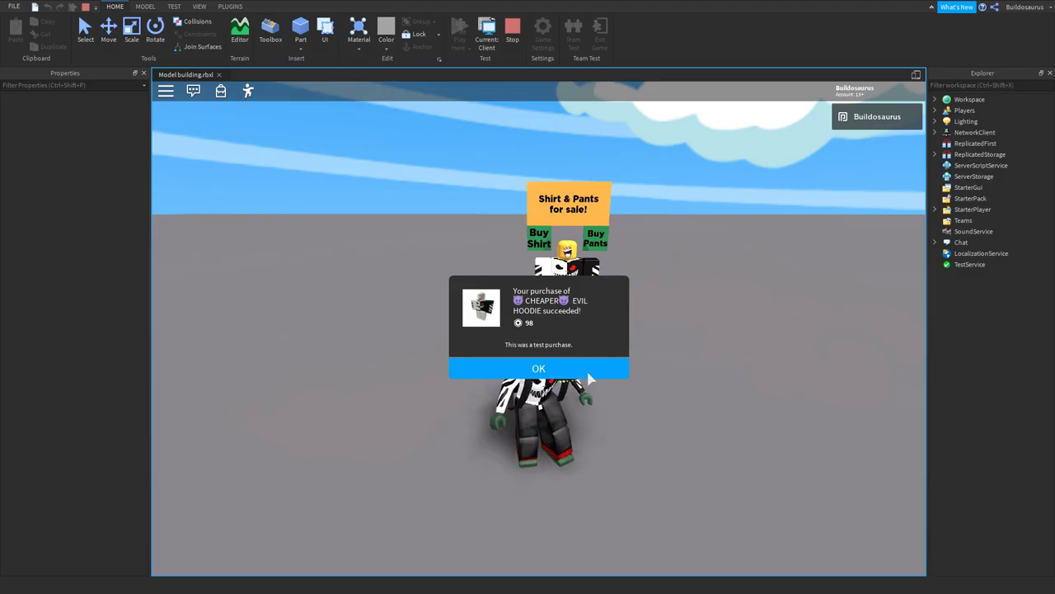
pyautogui.click(804, 487)
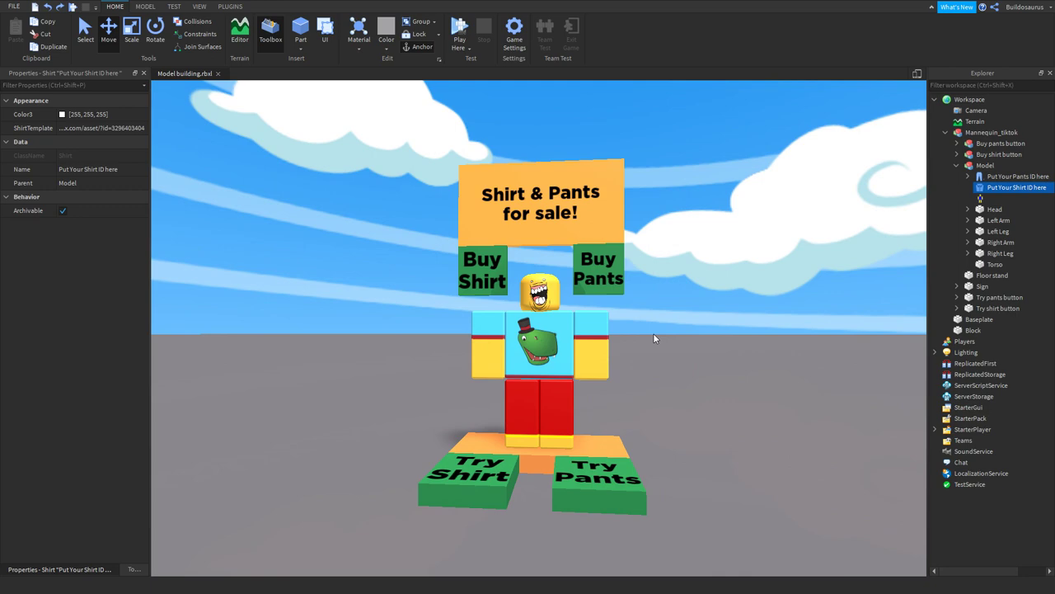
pyautogui.scroll(6, 653, 333)
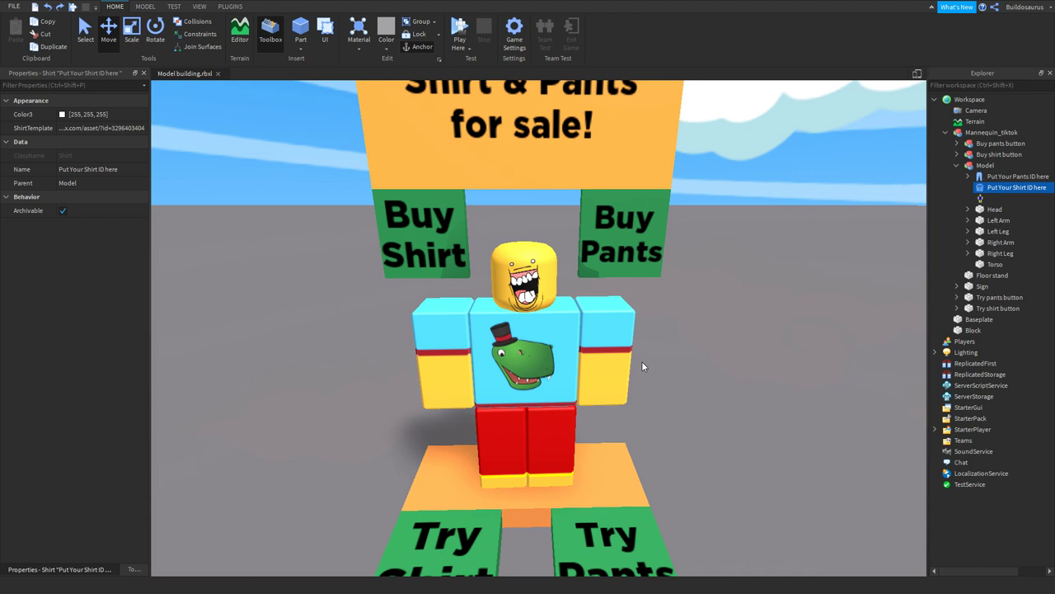
pyautogui.moveTo(642, 363); pyautogui.dragTo(642, 366, button='right')
pyautogui.moveTo(586, 336); pyautogui.dragTo(584, 335, button='right')
pyautogui.scroll(-5, 579, 352)
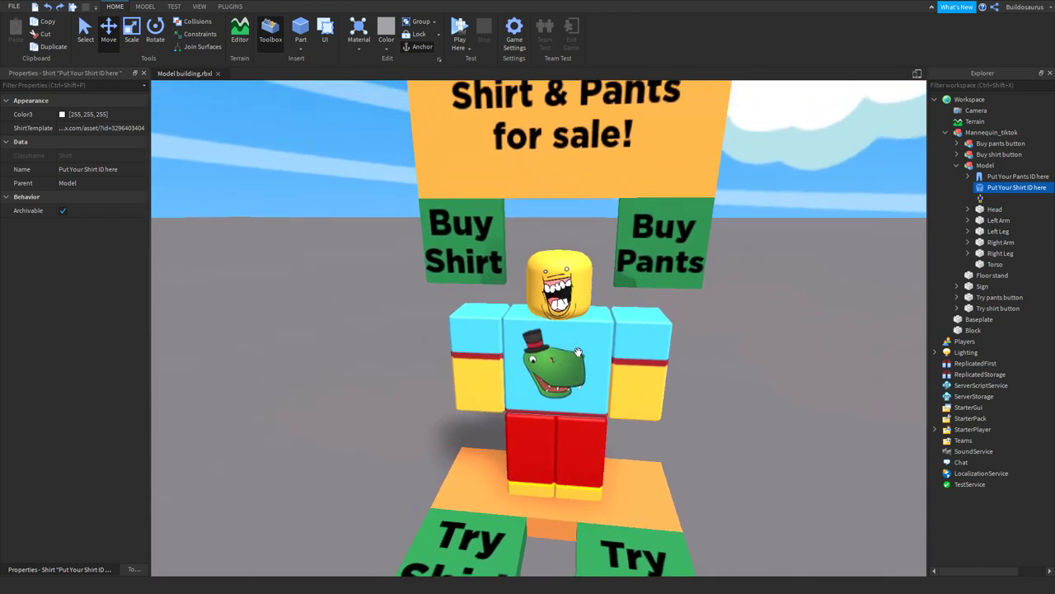
pyautogui.scroll(-2, 579, 352)
pyautogui.scroll(2, 601, 348)
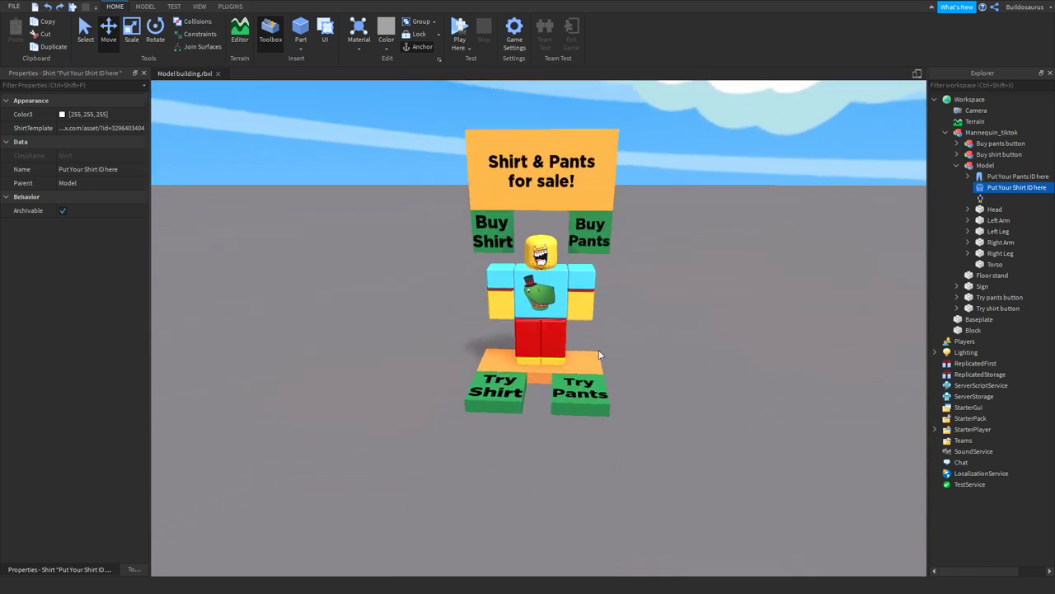
pyautogui.scroll(3, 642, 348)
pyautogui.moveTo(642, 349); pyautogui.dragTo(642, 348, button='right')
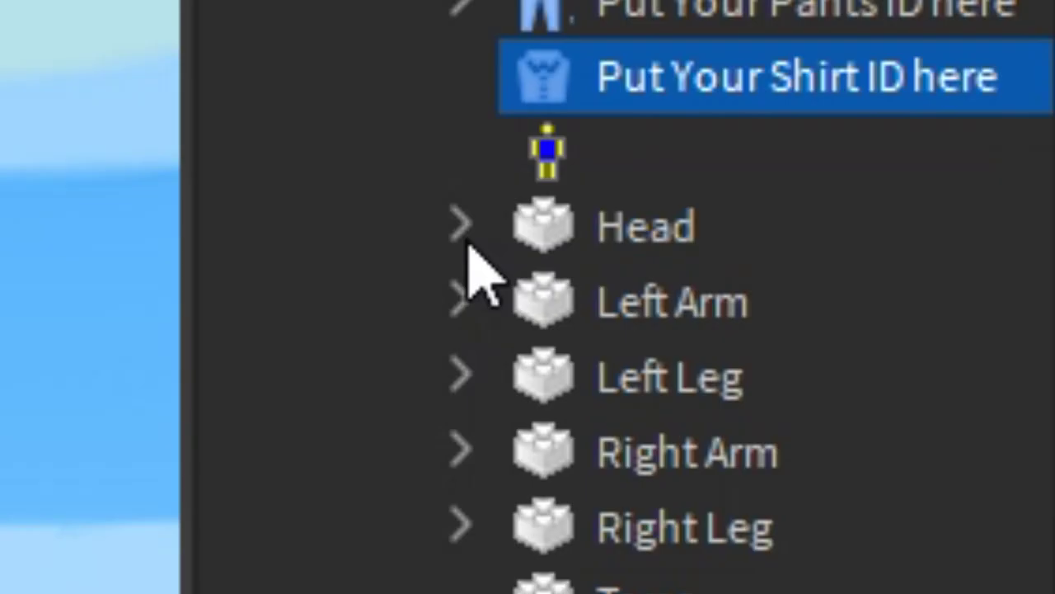
# Step: Select the face Decal inside the mannequin's Head and search the marketplace images for "funny face"
pyautogui.click(461, 229)
pyautogui.click(651, 379)
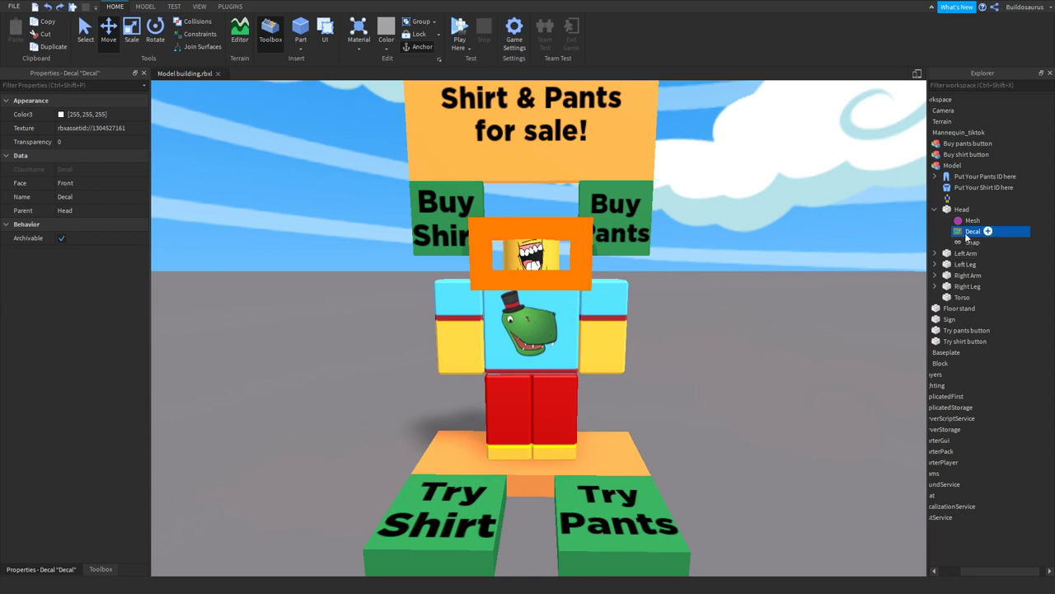
pyautogui.click(101, 569)
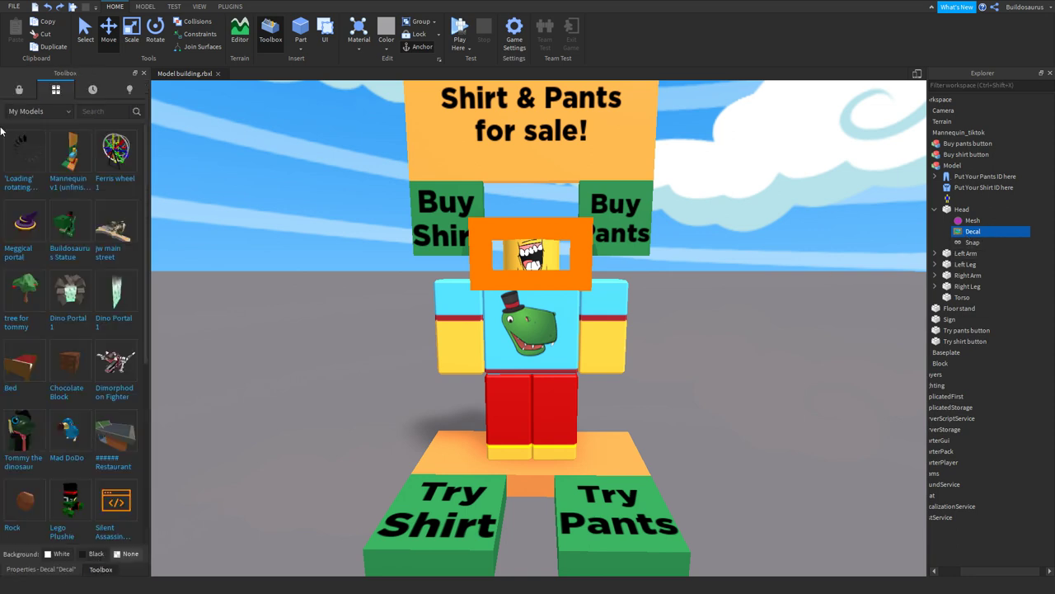
pyautogui.click(27, 111)
pyautogui.click(34, 124)
pyautogui.click(19, 89)
pyautogui.click(77, 112)
pyautogui.press('Delete')
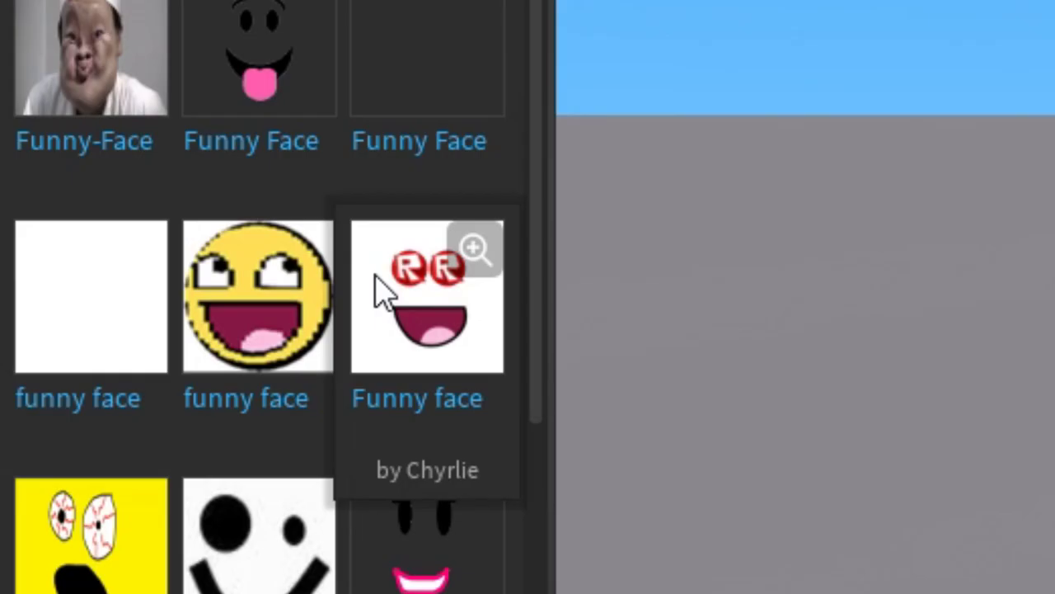
# Step: Replace the mannequin's face with the "Funny Face" image that has white fang-like eyes and a wide black mouth
pyautogui.scroll(-5, 103, 317)
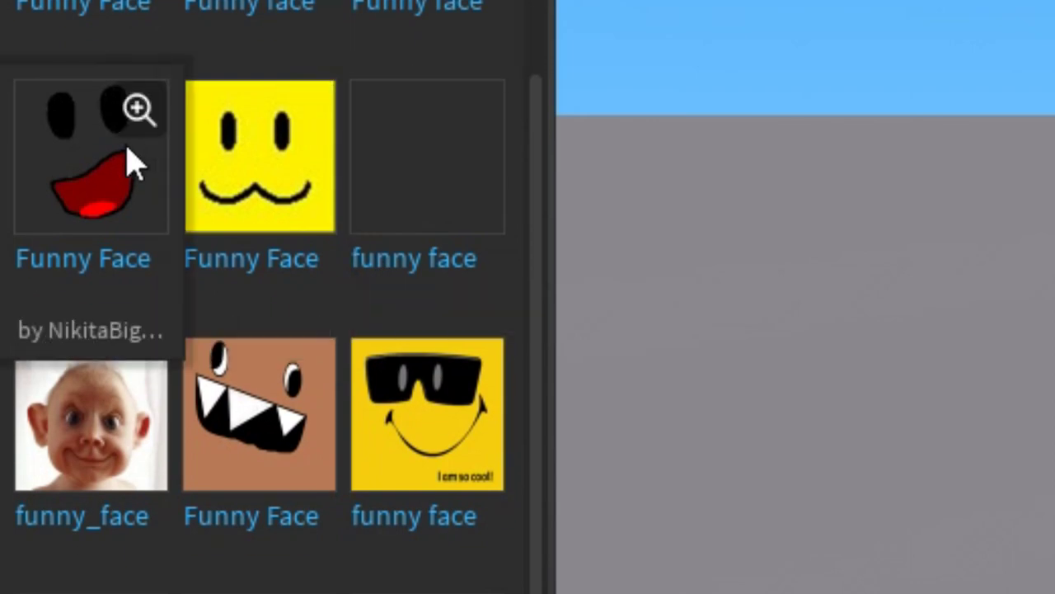
pyautogui.scroll(-10, 165, 201)
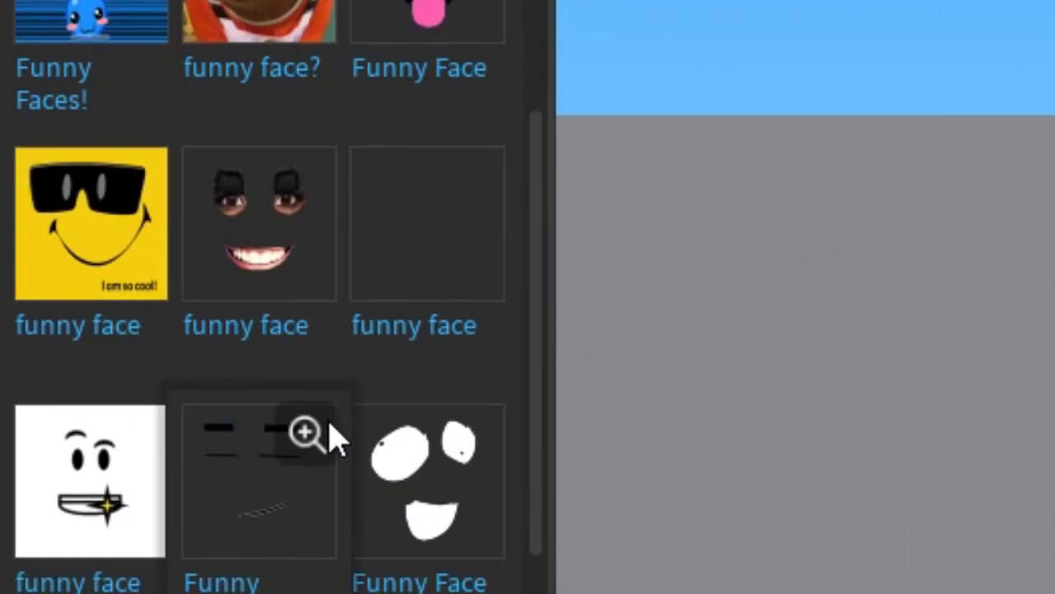
pyautogui.scroll(-8, 321, 387)
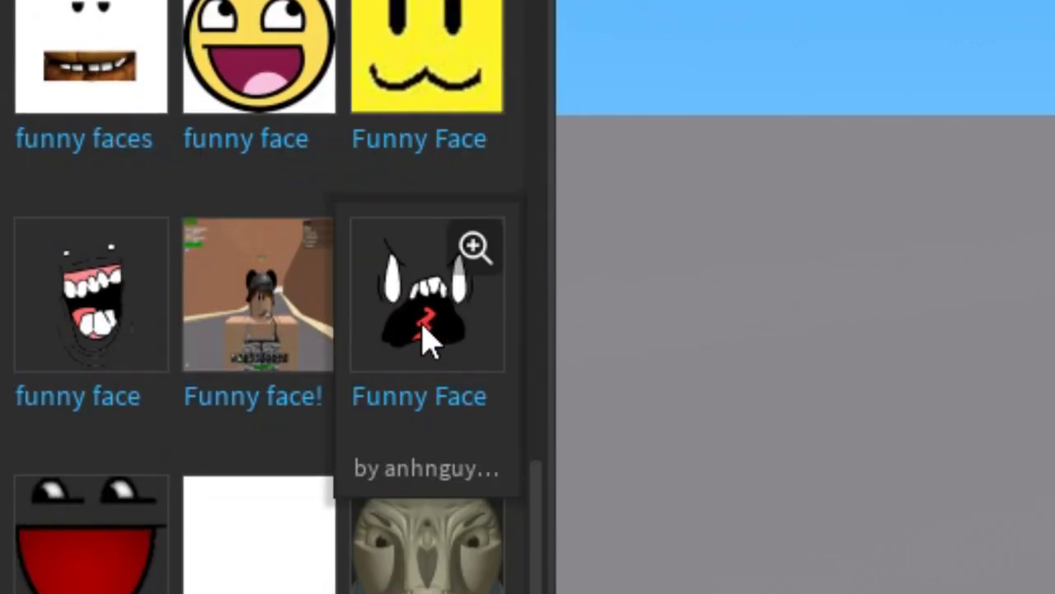
pyautogui.click(426, 338)
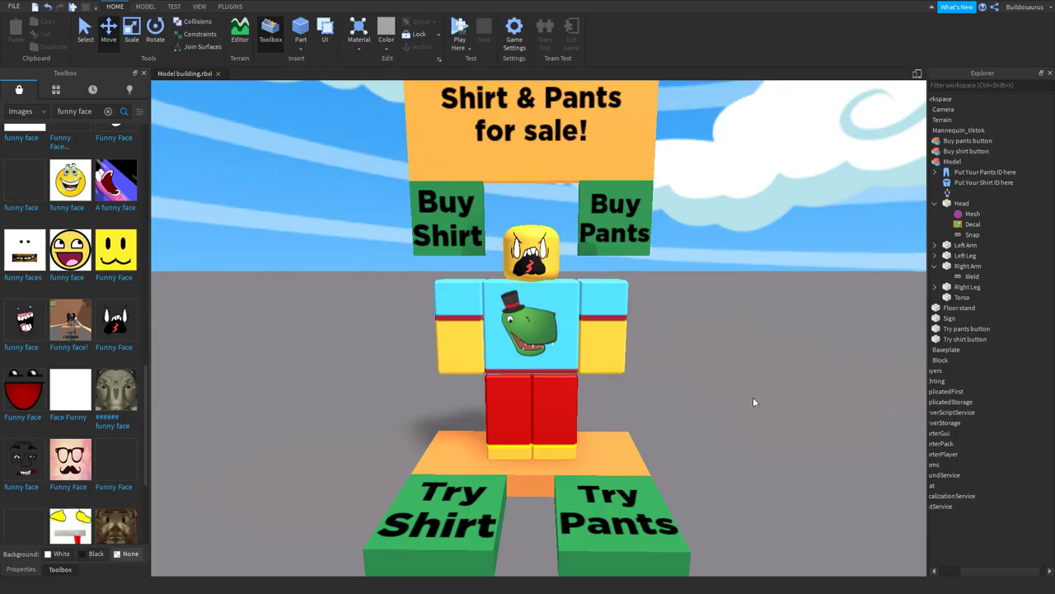
# Step: Set the BrickColor of the mannequin's Head, Torso, both arms and both legs to Pastel brown
pyautogui.moveTo(681, 375); pyautogui.dragTo(669, 366, button='right')
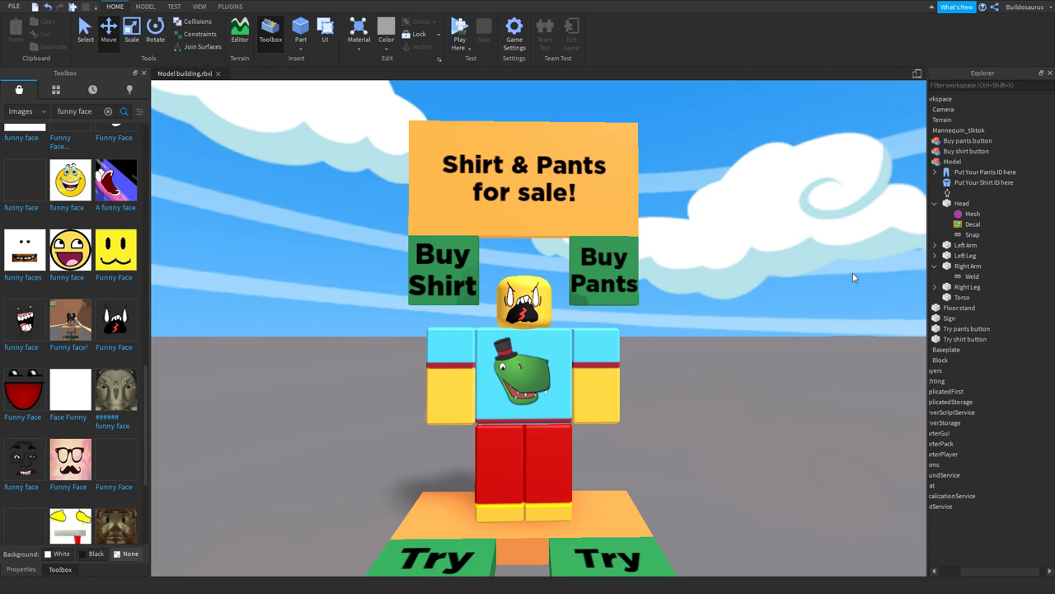
pyautogui.click(934, 203)
pyautogui.click(934, 266)
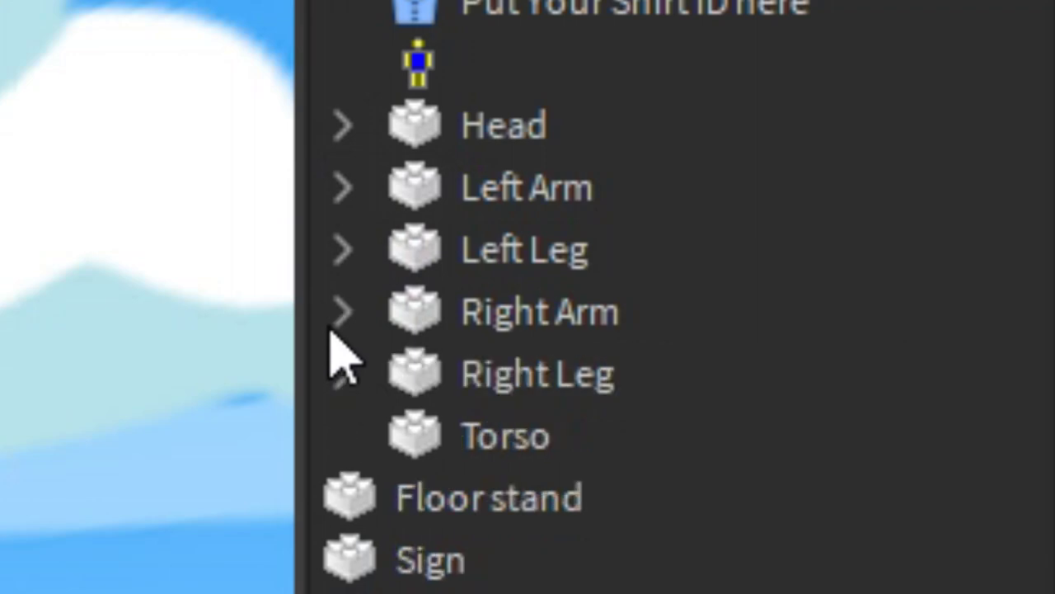
pyautogui.click(486, 134)
pyautogui.keyDown('shift'); pyautogui.click(466, 445); pyautogui.keyUp('shift')
pyautogui.click(49, 571)
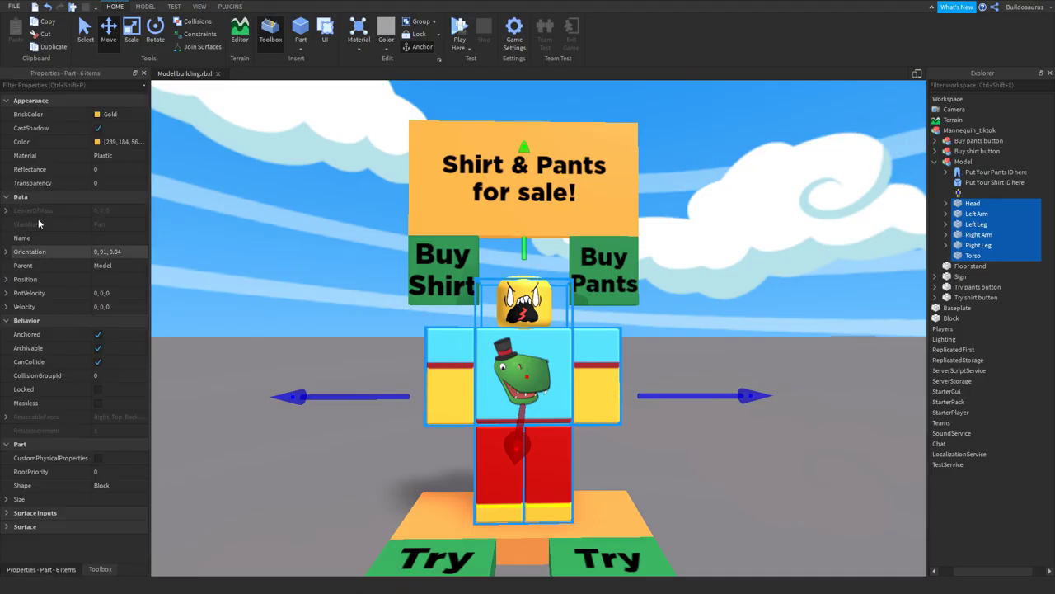
pyautogui.click(100, 114)
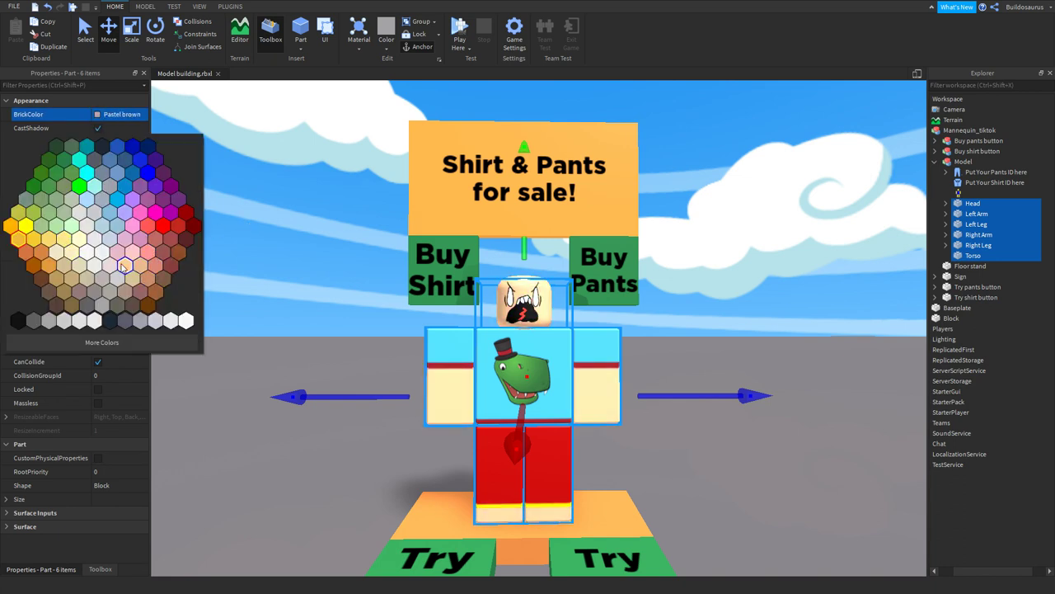
pyautogui.click(124, 266)
pyautogui.click(241, 298)
pyautogui.moveTo(728, 343); pyautogui.dragTo(717, 334, button='right')
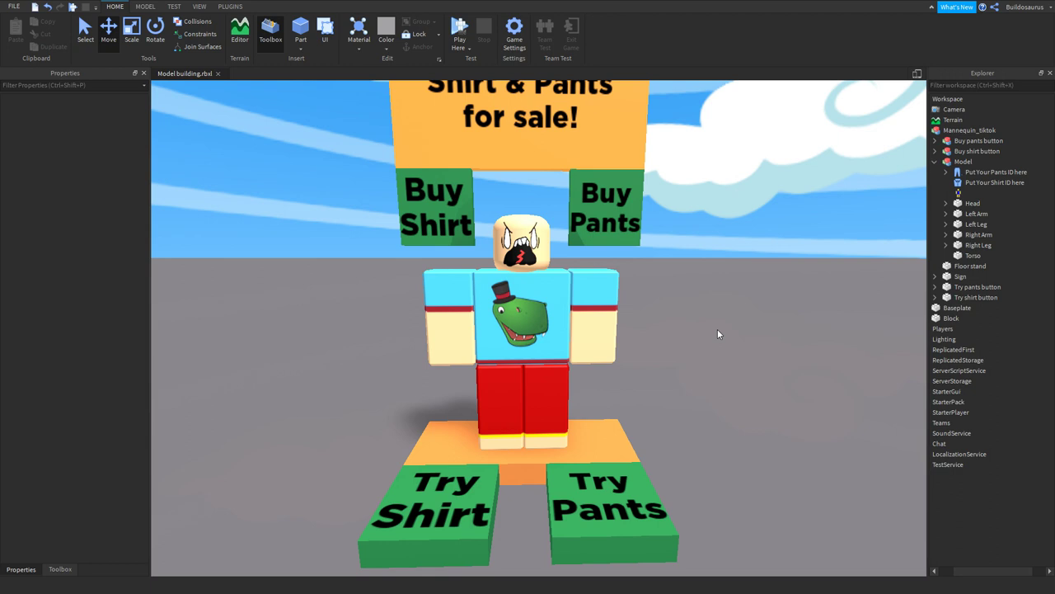
pyautogui.moveTo(717, 330); pyautogui.dragTo(678, 355, button='right')
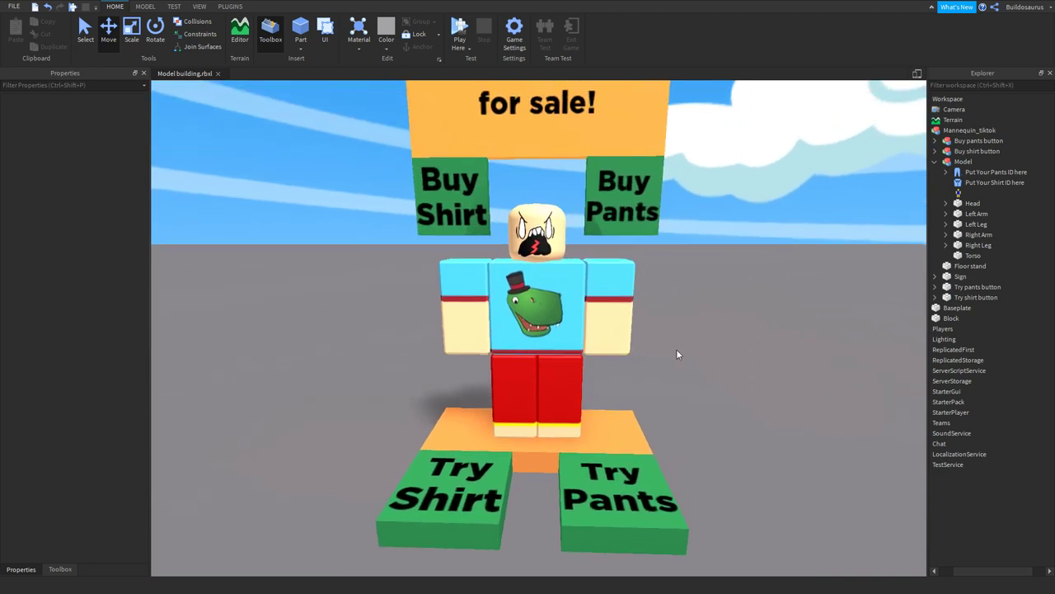